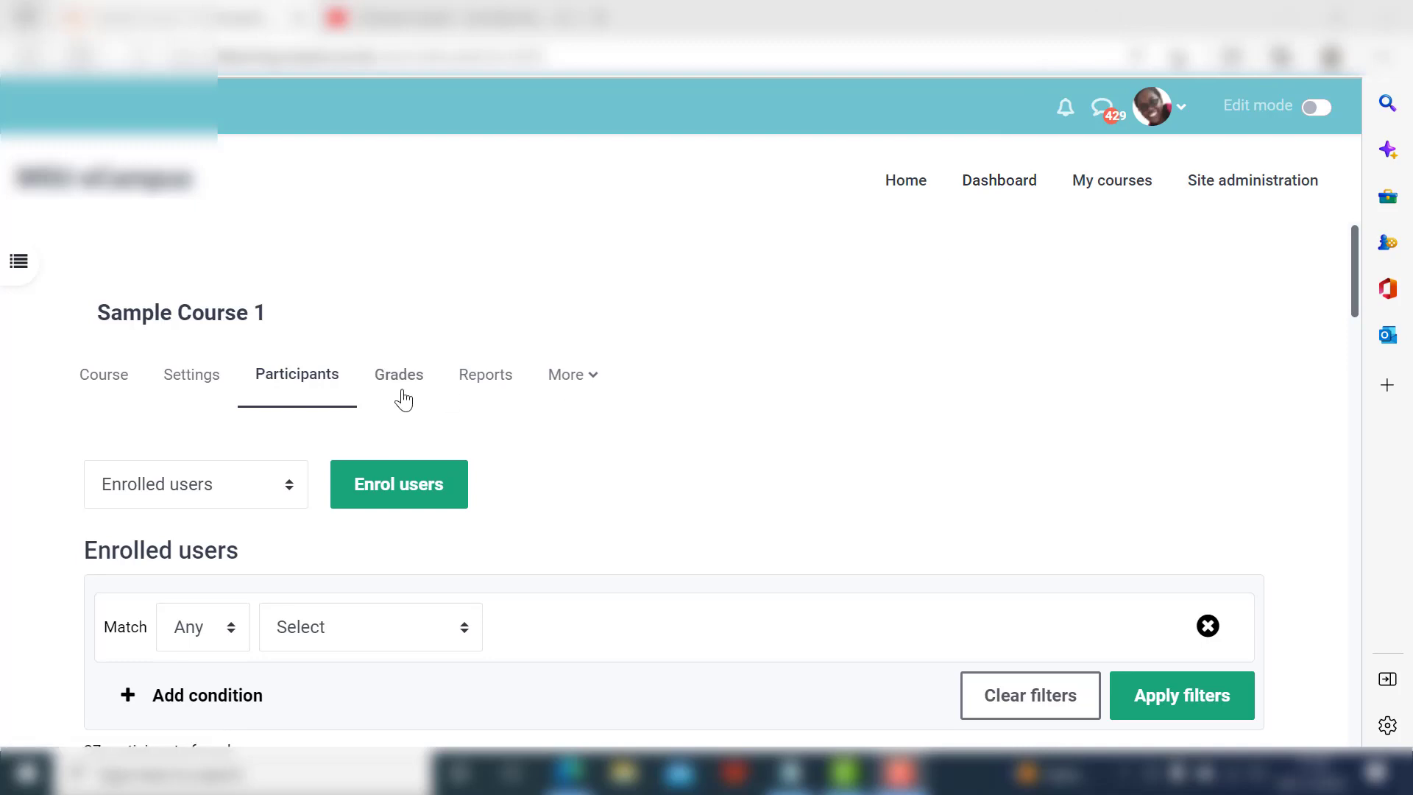
# - Open the Groups page from the participants area of Sample Course 1
pyautogui.click(281, 390)
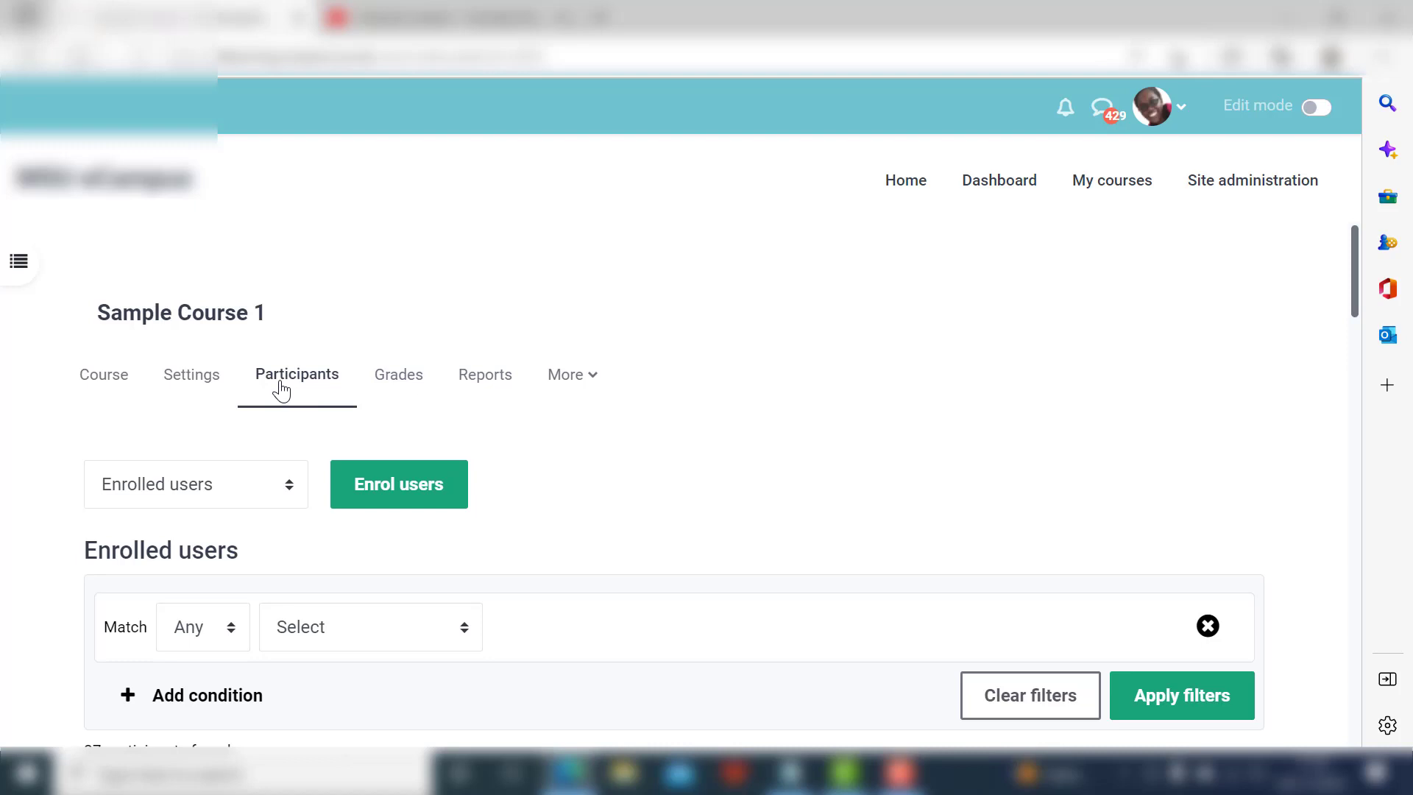
pyautogui.scroll(-1, 306, 404)
pyautogui.click(293, 407)
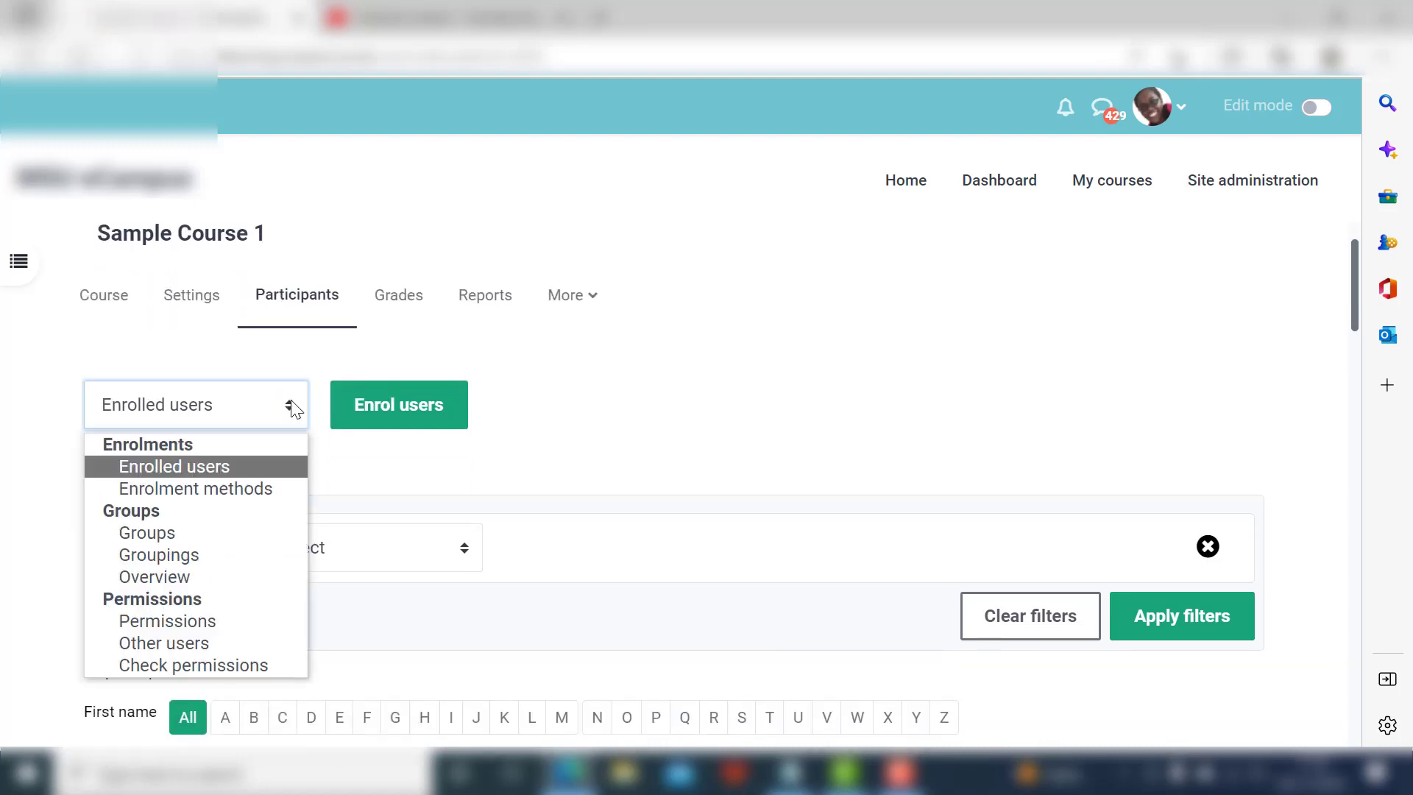
pyautogui.click(162, 536)
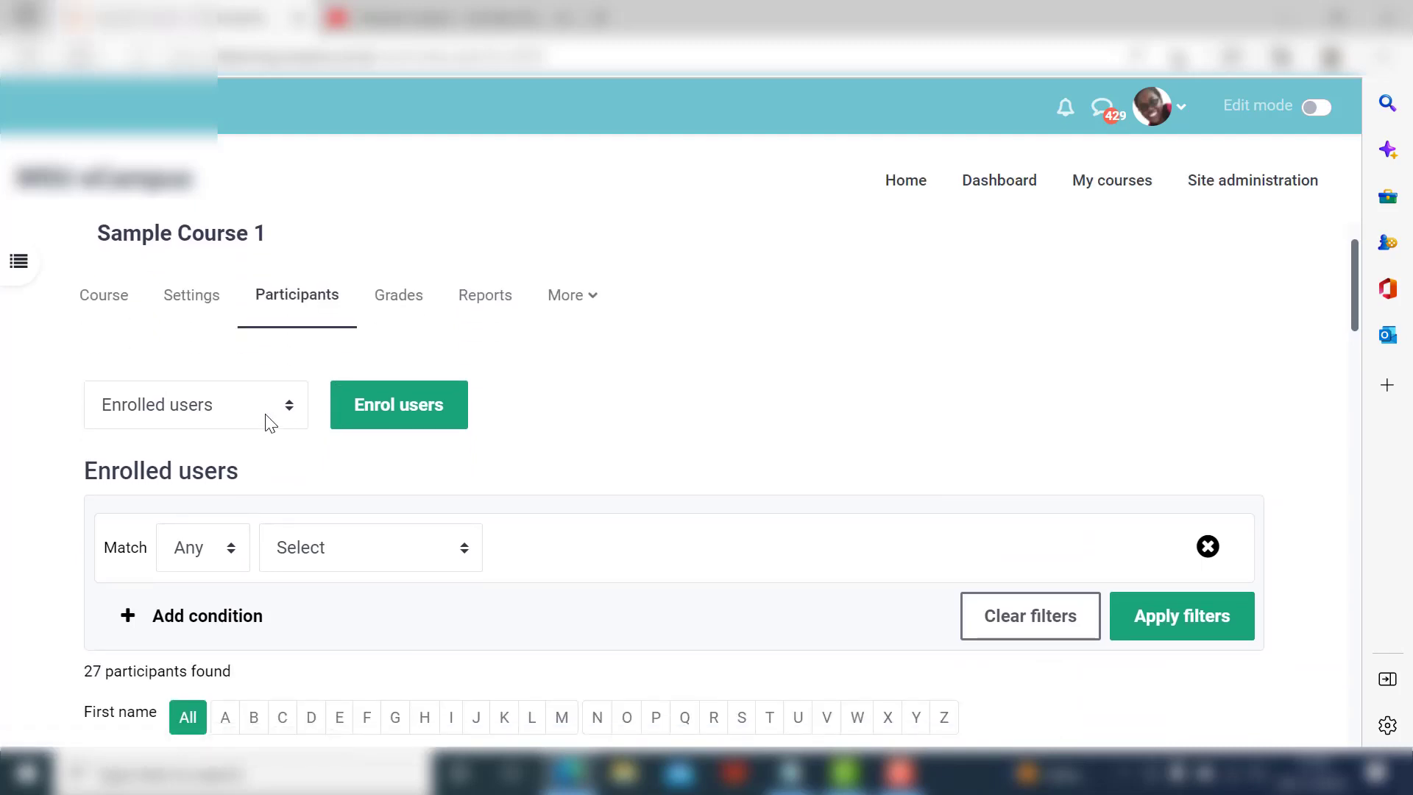
pyautogui.click(266, 413)
pyautogui.click(192, 532)
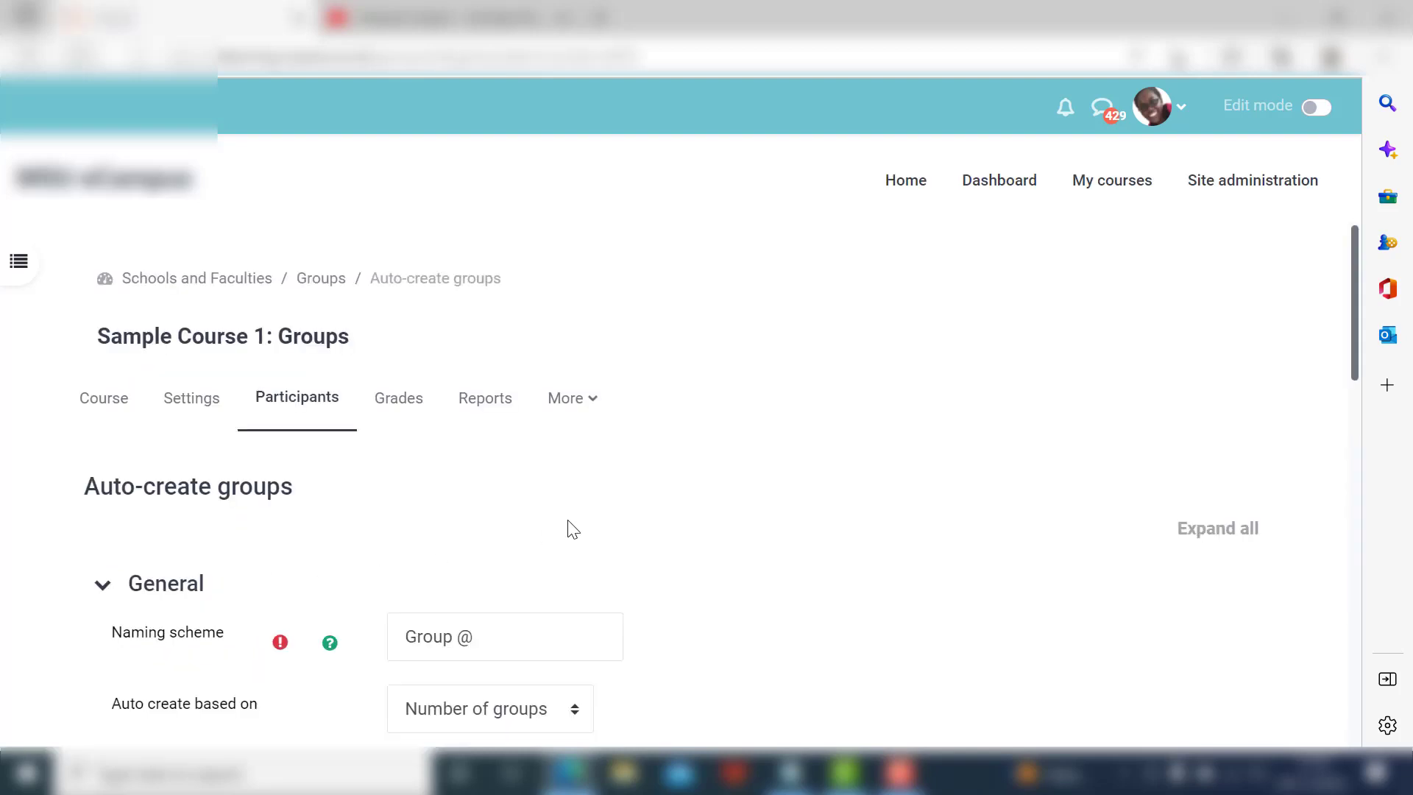
# - Base the automatic group creation on Number of groups and set the group/member count to 5
pyautogui.scroll(-2, 571, 528)
pyautogui.scroll(-1, 572, 528)
pyautogui.click(564, 487)
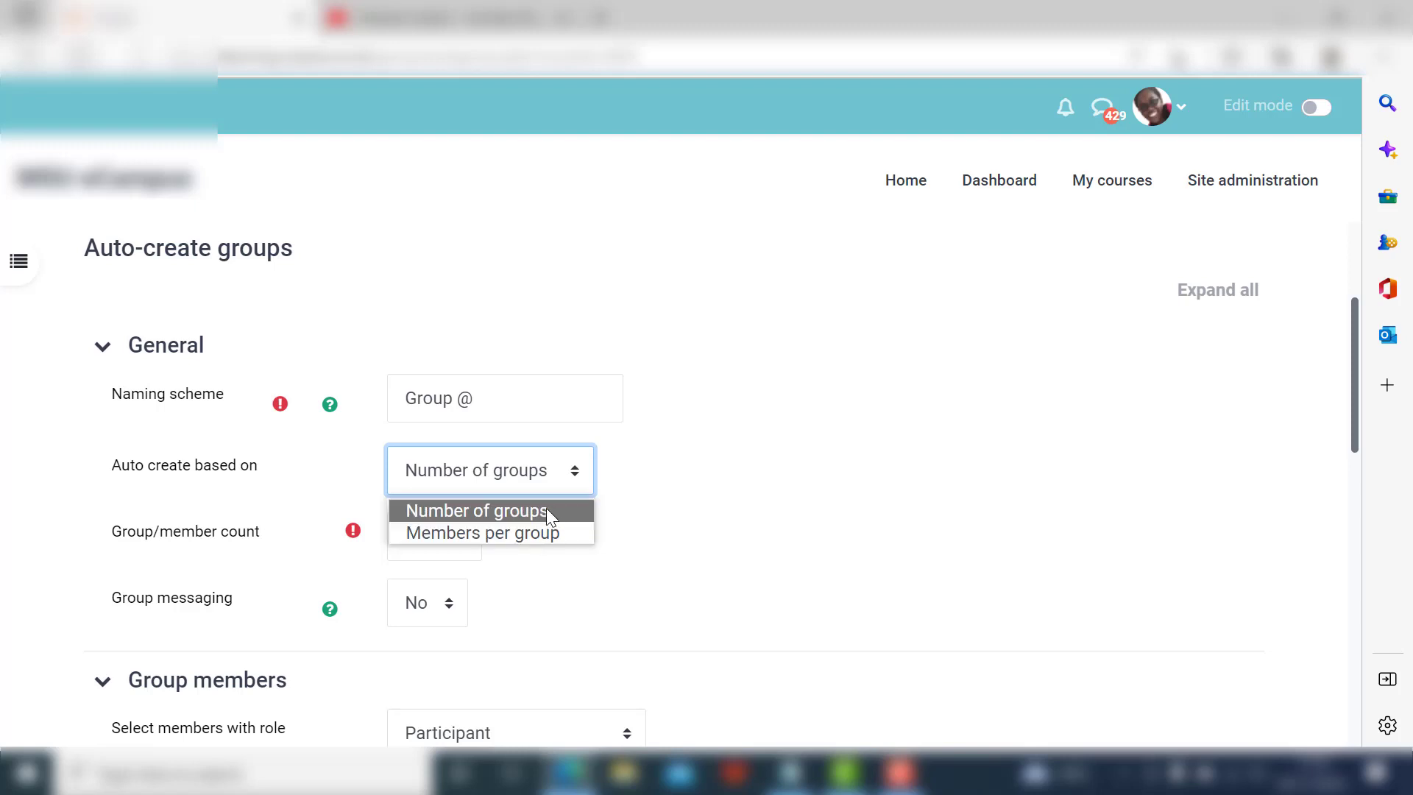
pyautogui.click(546, 508)
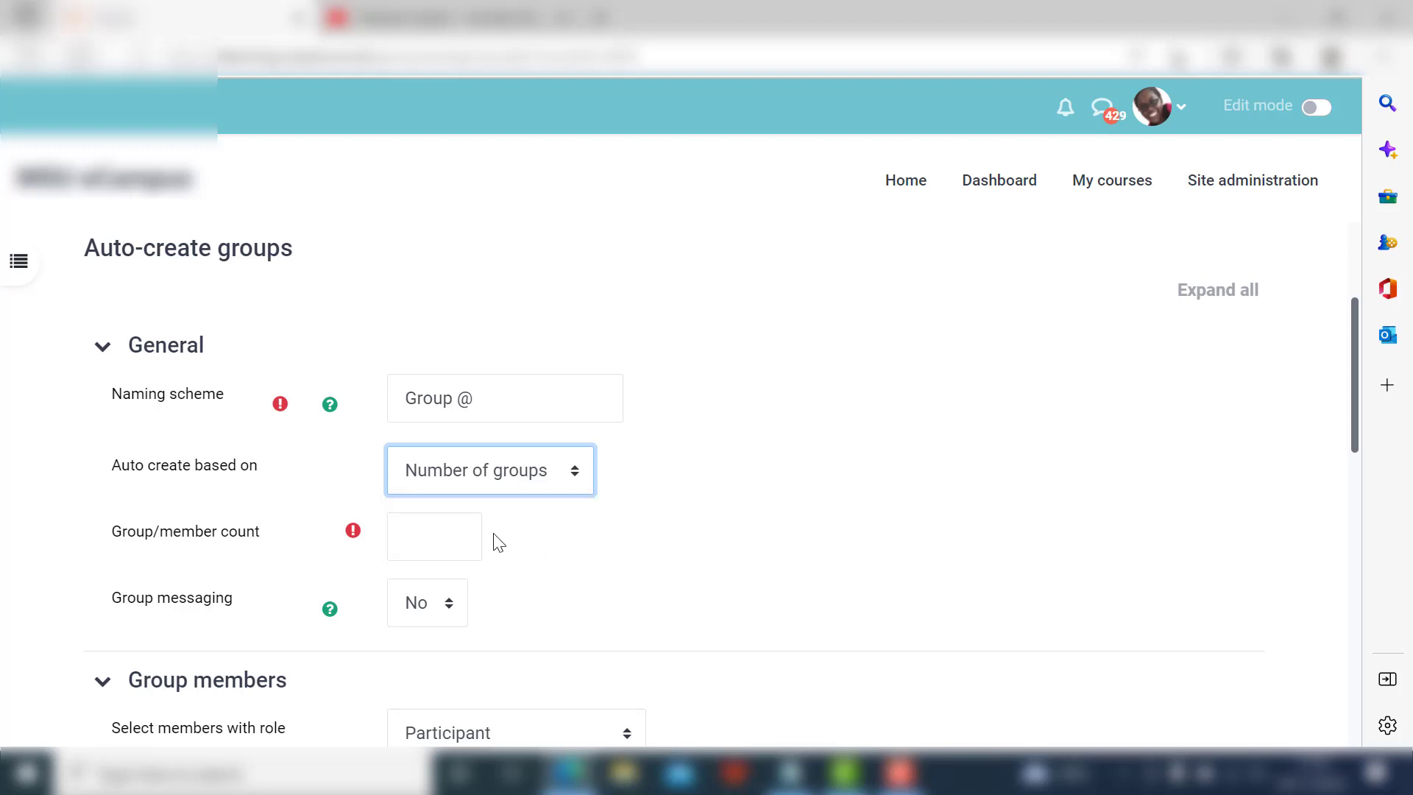
pyautogui.click(445, 539)
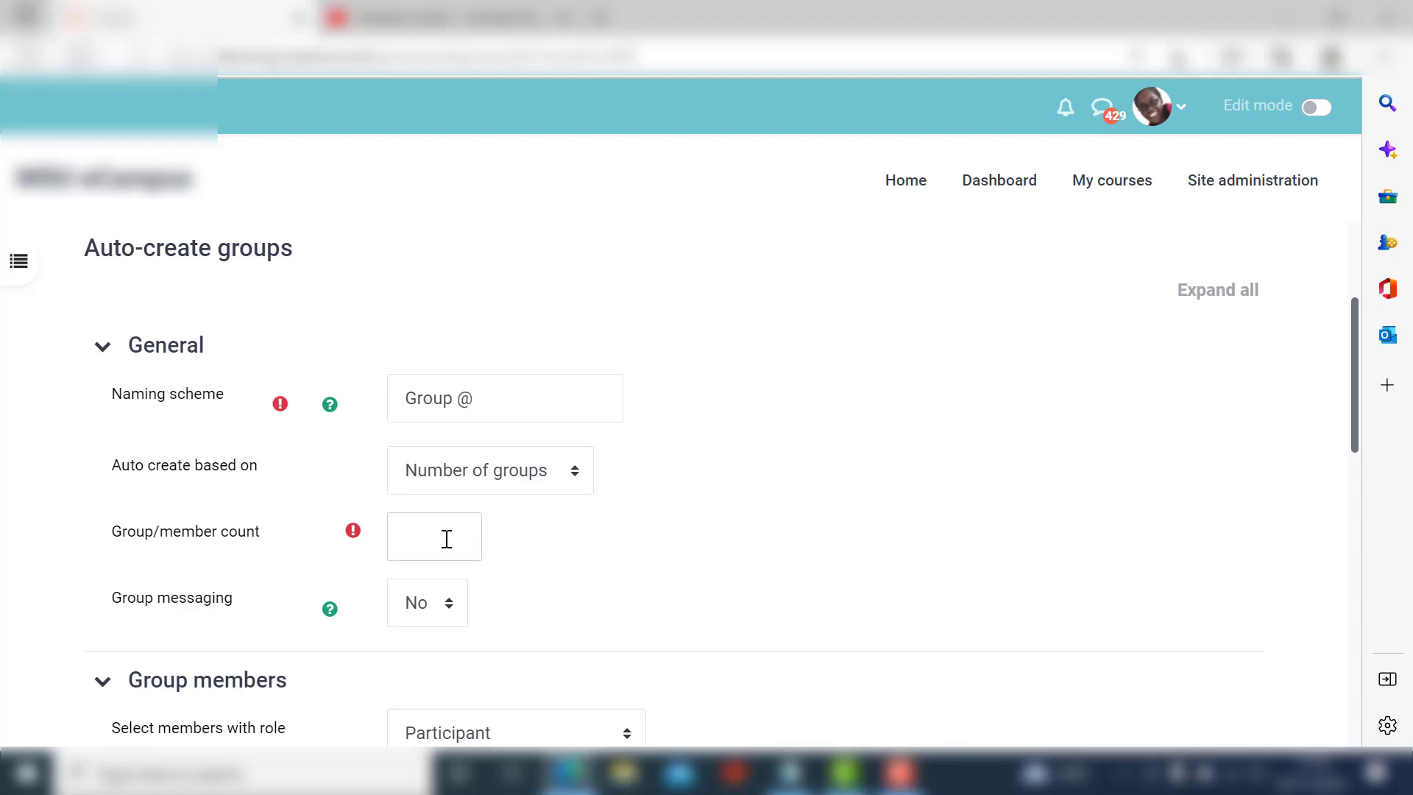
pyautogui.write('5')
# - Preview the auto-created groups, keeping the Participant role and random member allocation
pyautogui.scroll(-2, 520, 567)
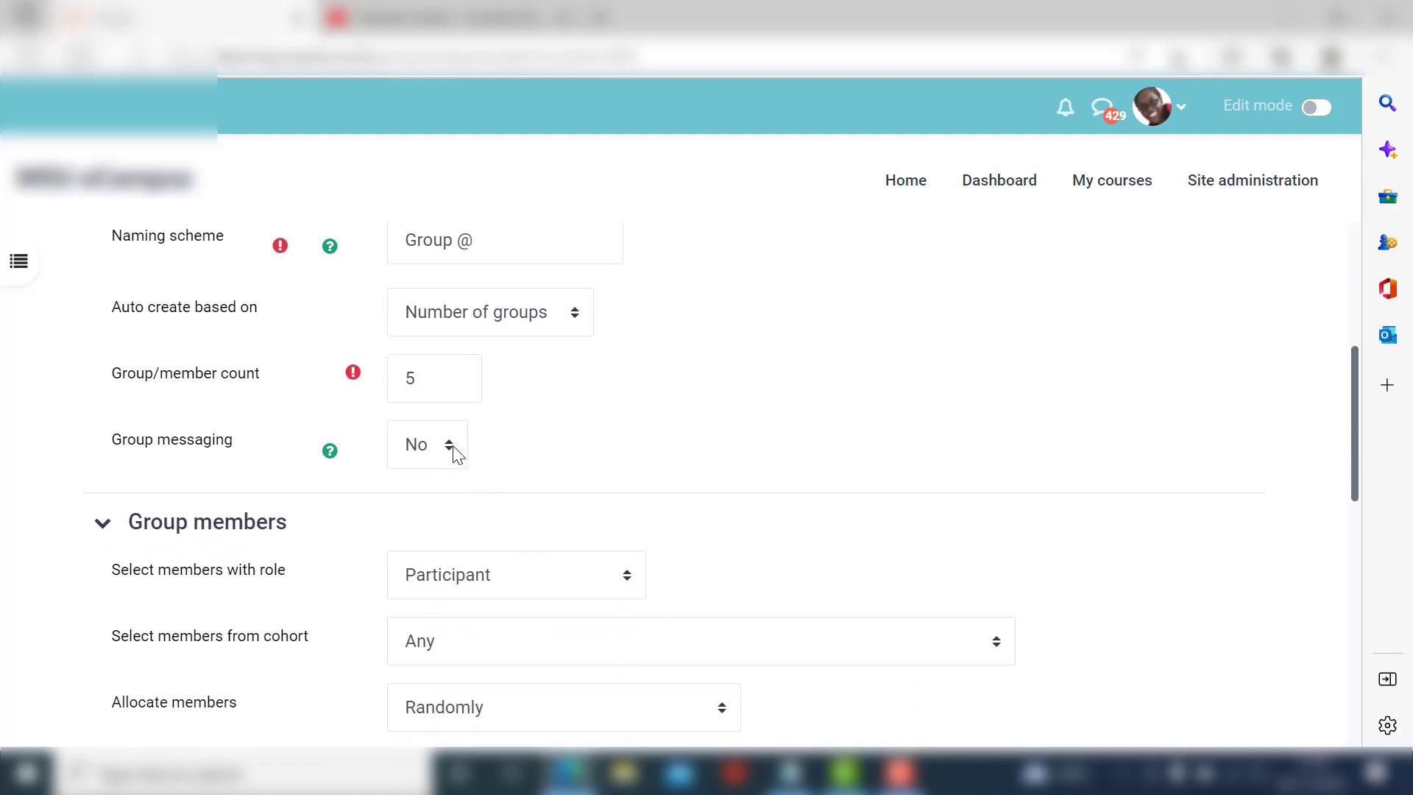
pyautogui.scroll(-3, 576, 475)
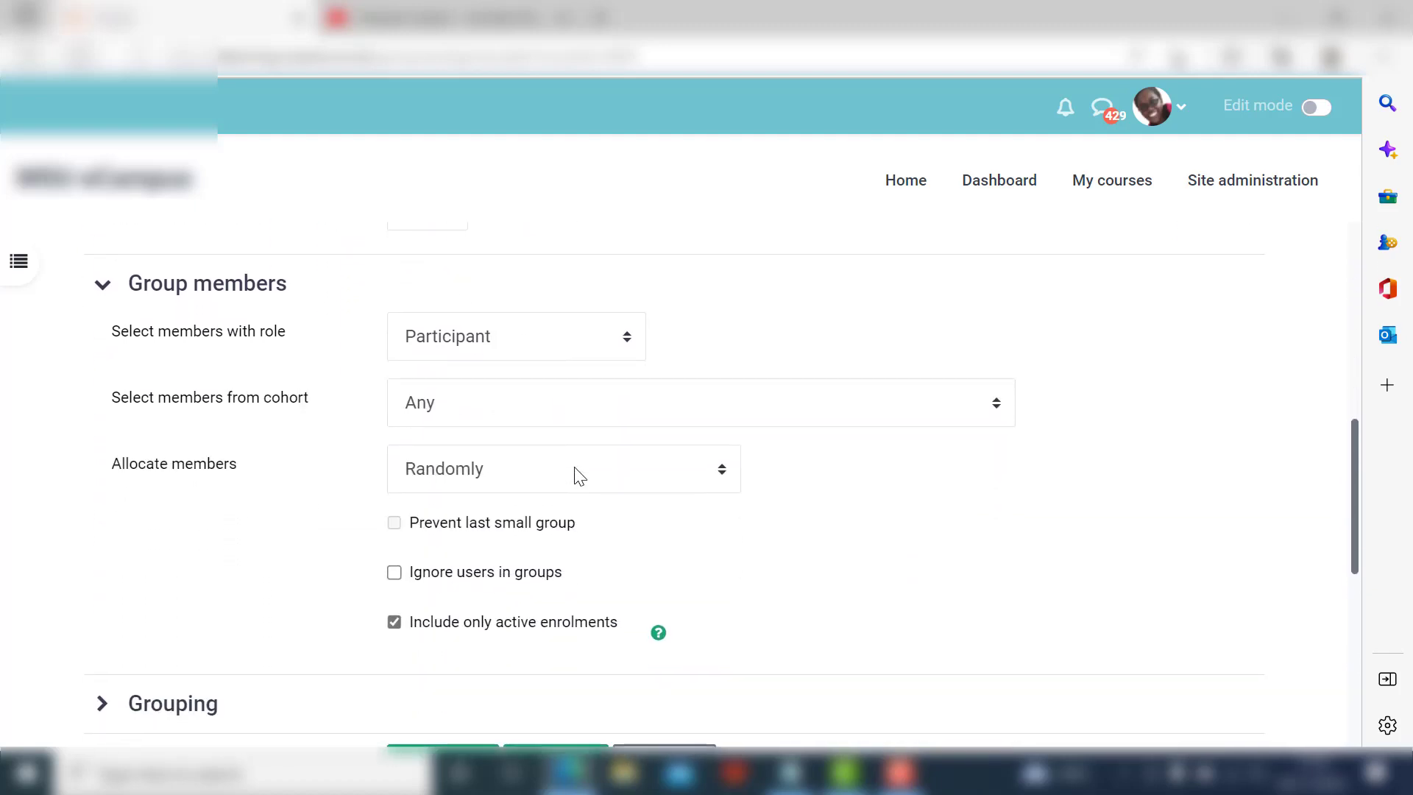
pyautogui.scroll(-1, 578, 475)
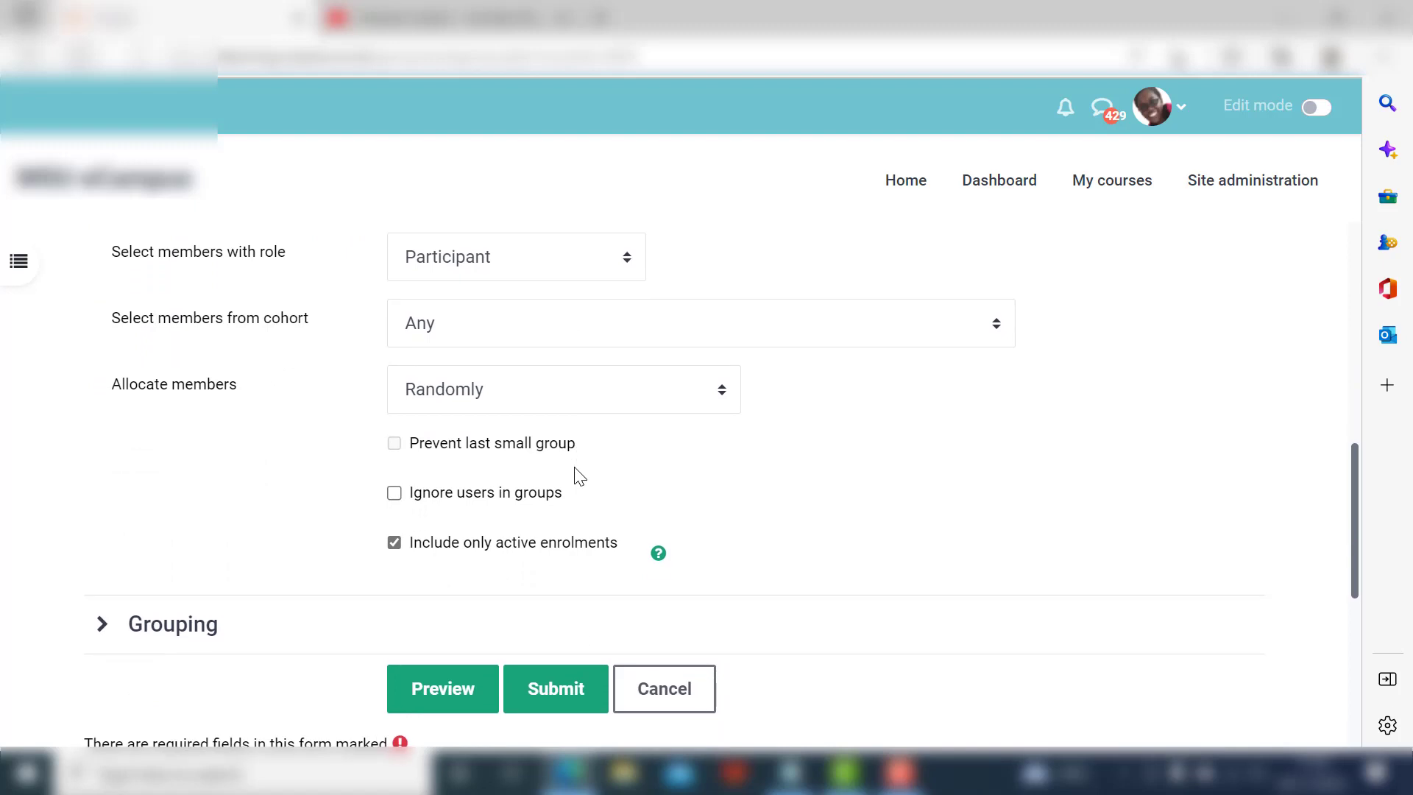
pyautogui.click(444, 692)
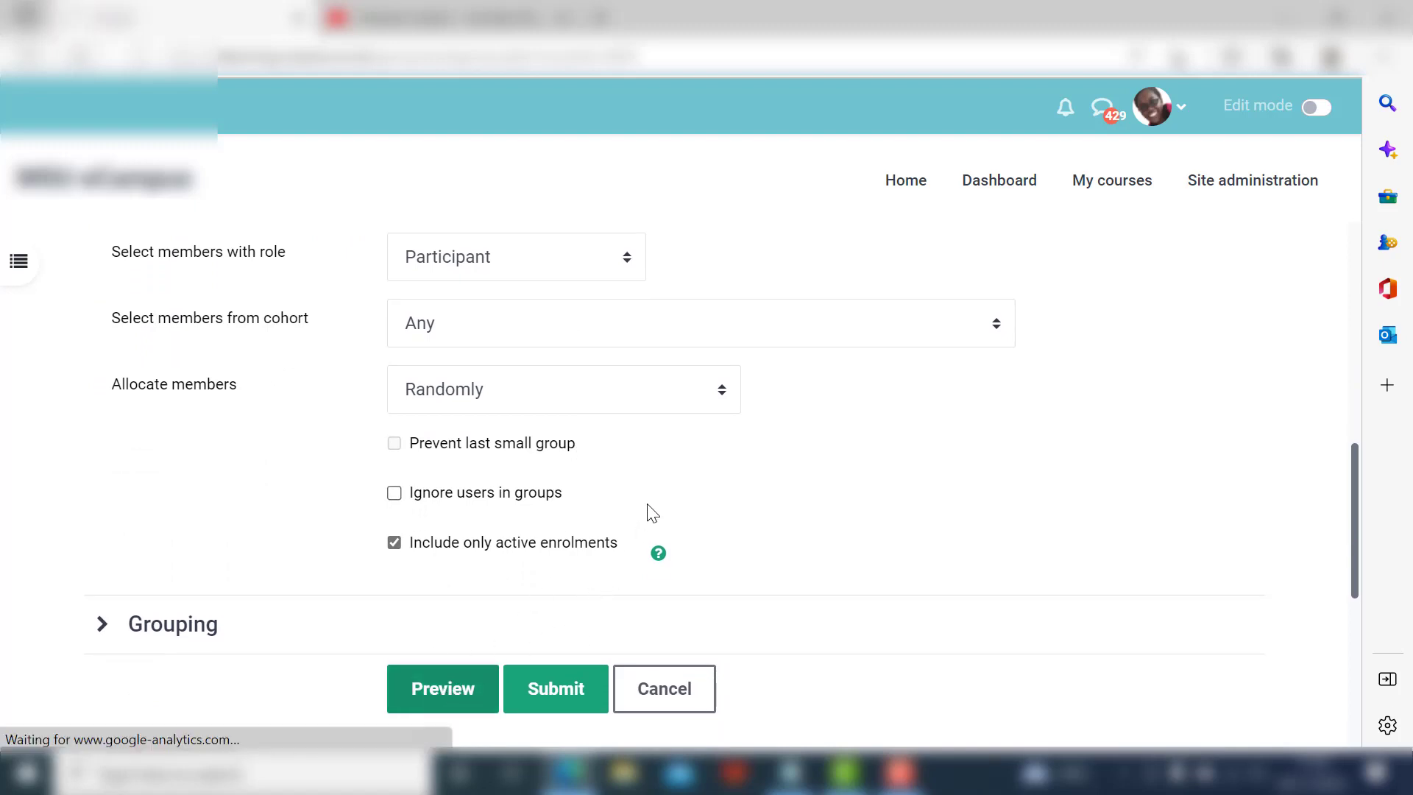
# - Examine the groups preview to check the members and user count allocated to each group
pyautogui.scroll(-1, 652, 513)
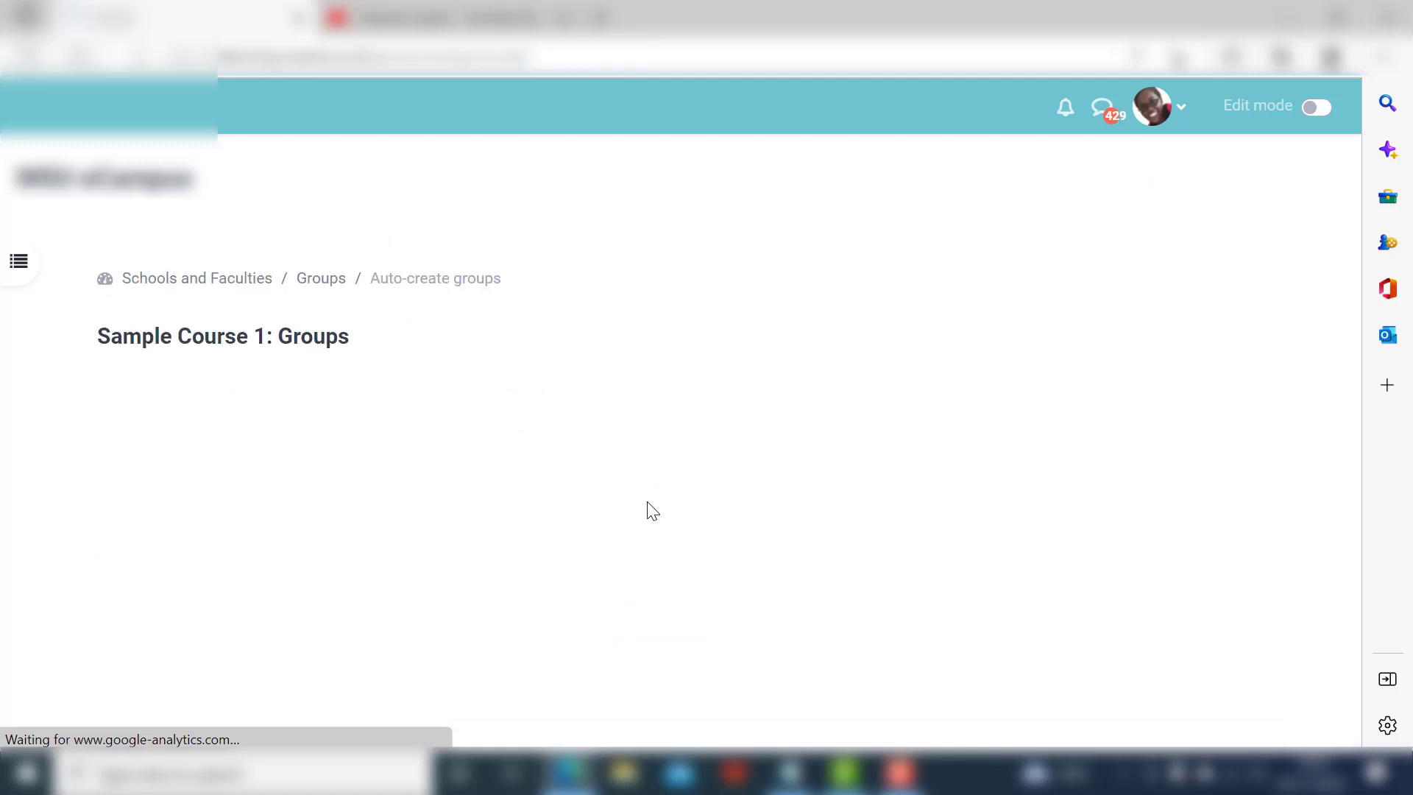
pyautogui.scroll(-9, 652, 513)
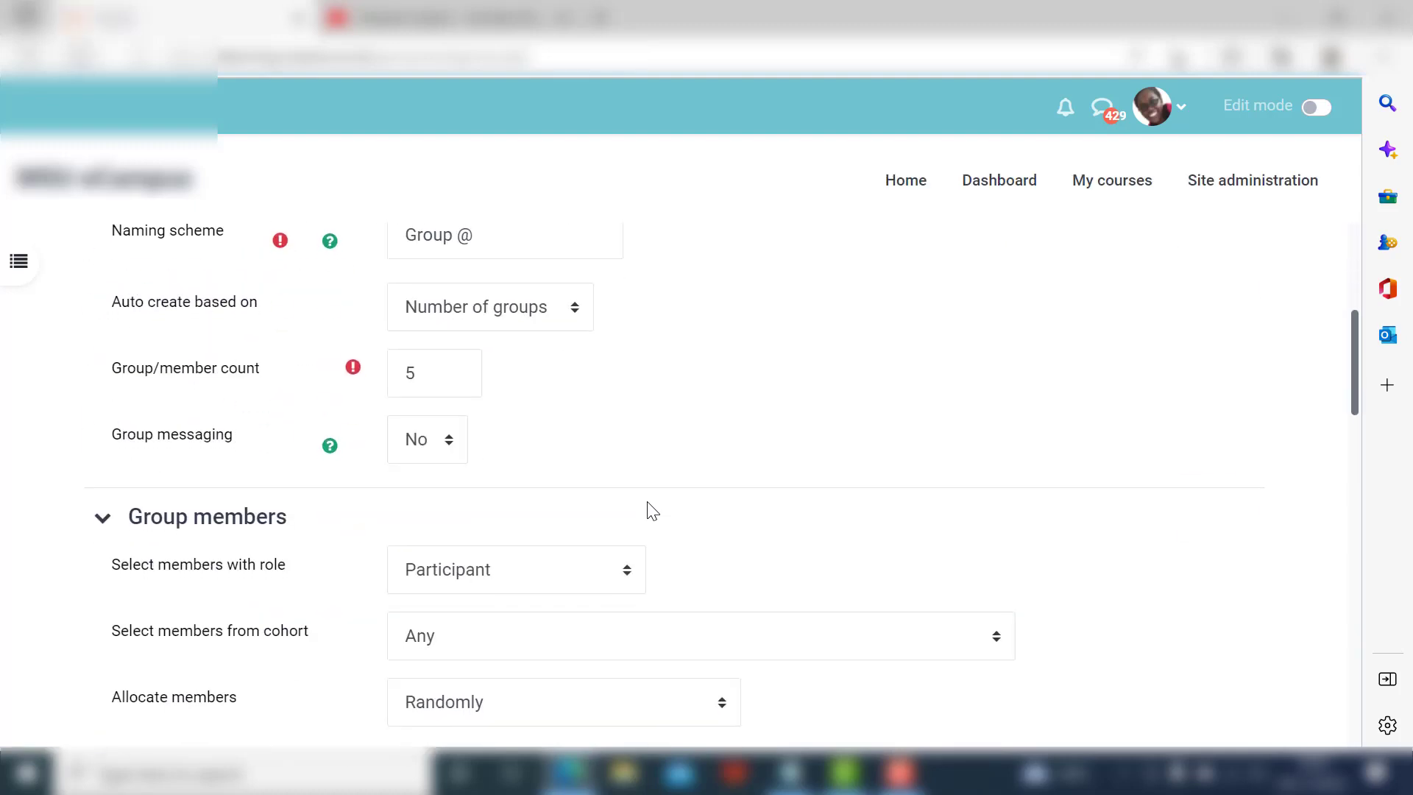
pyautogui.scroll(-10, 652, 513)
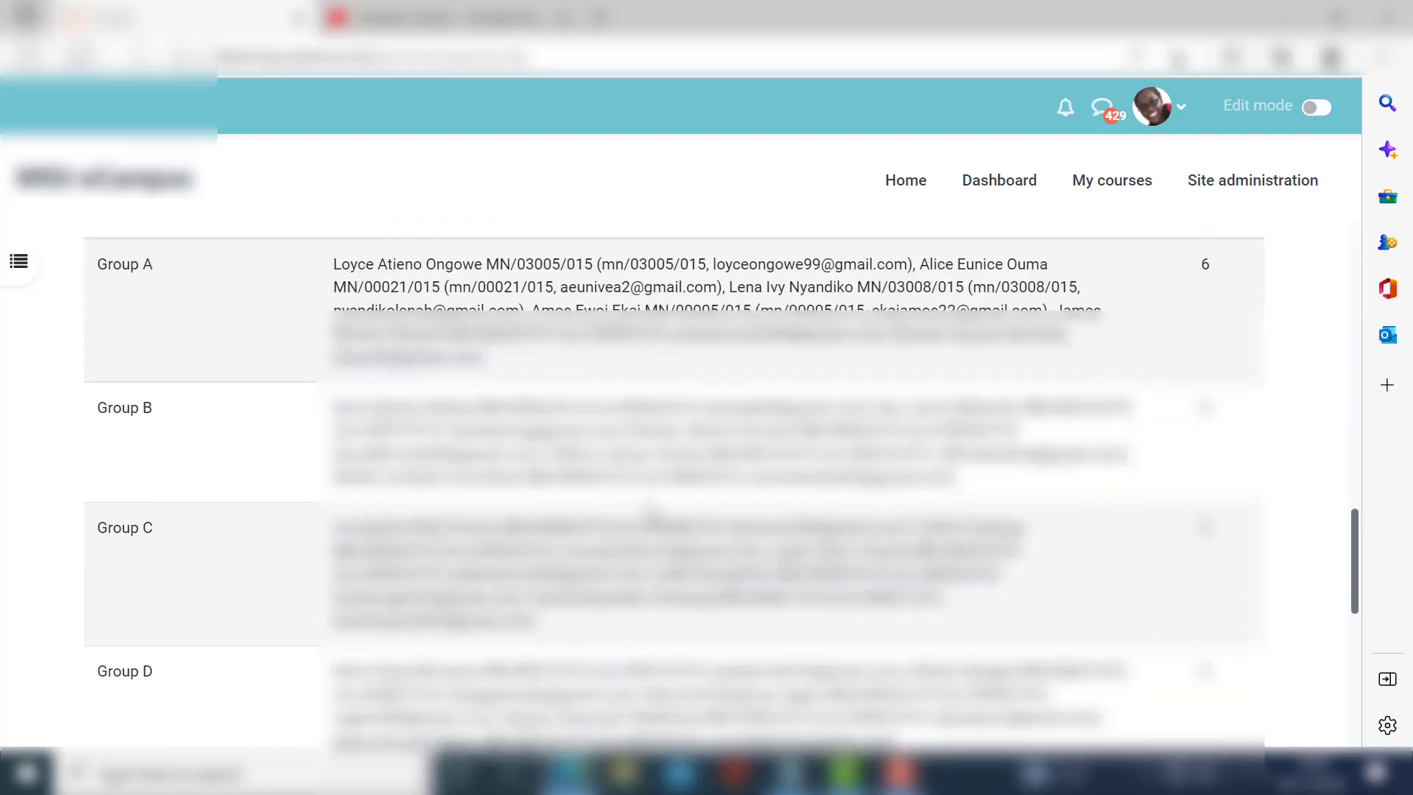
pyautogui.scroll(-2, 652, 512)
pyautogui.scroll(5, 652, 512)
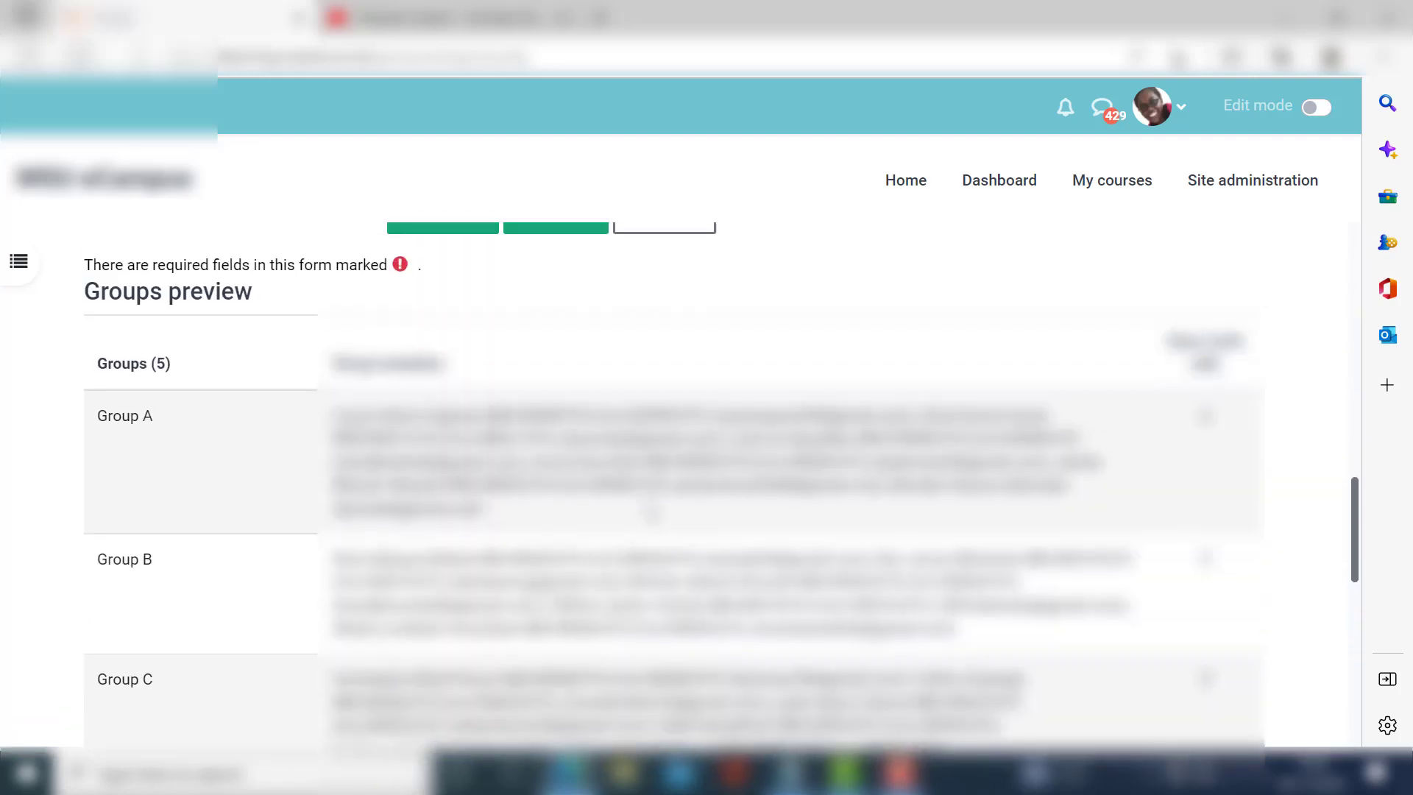
pyautogui.scroll(-4, 652, 512)
pyautogui.scroll(8, 653, 512)
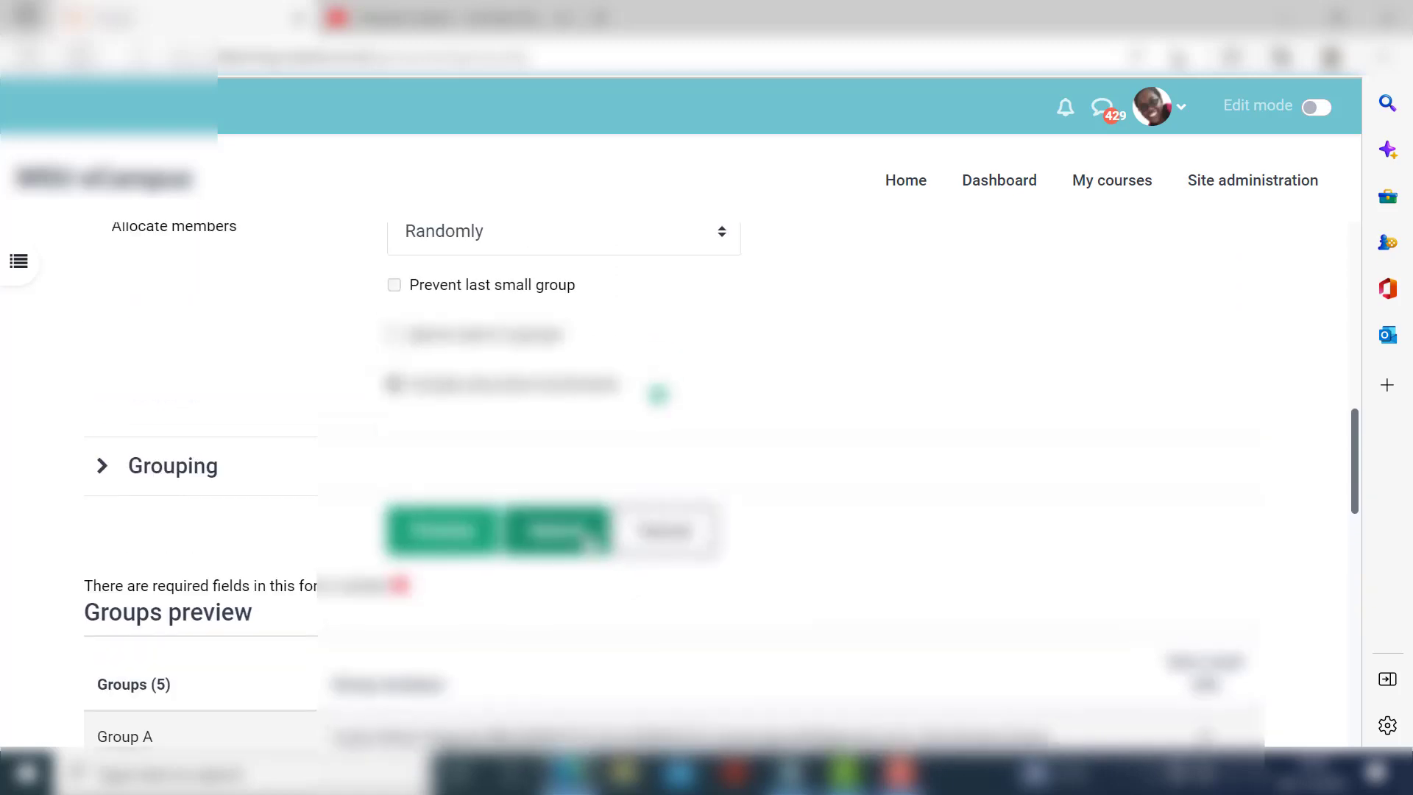
pyautogui.scroll(-5, 589, 544)
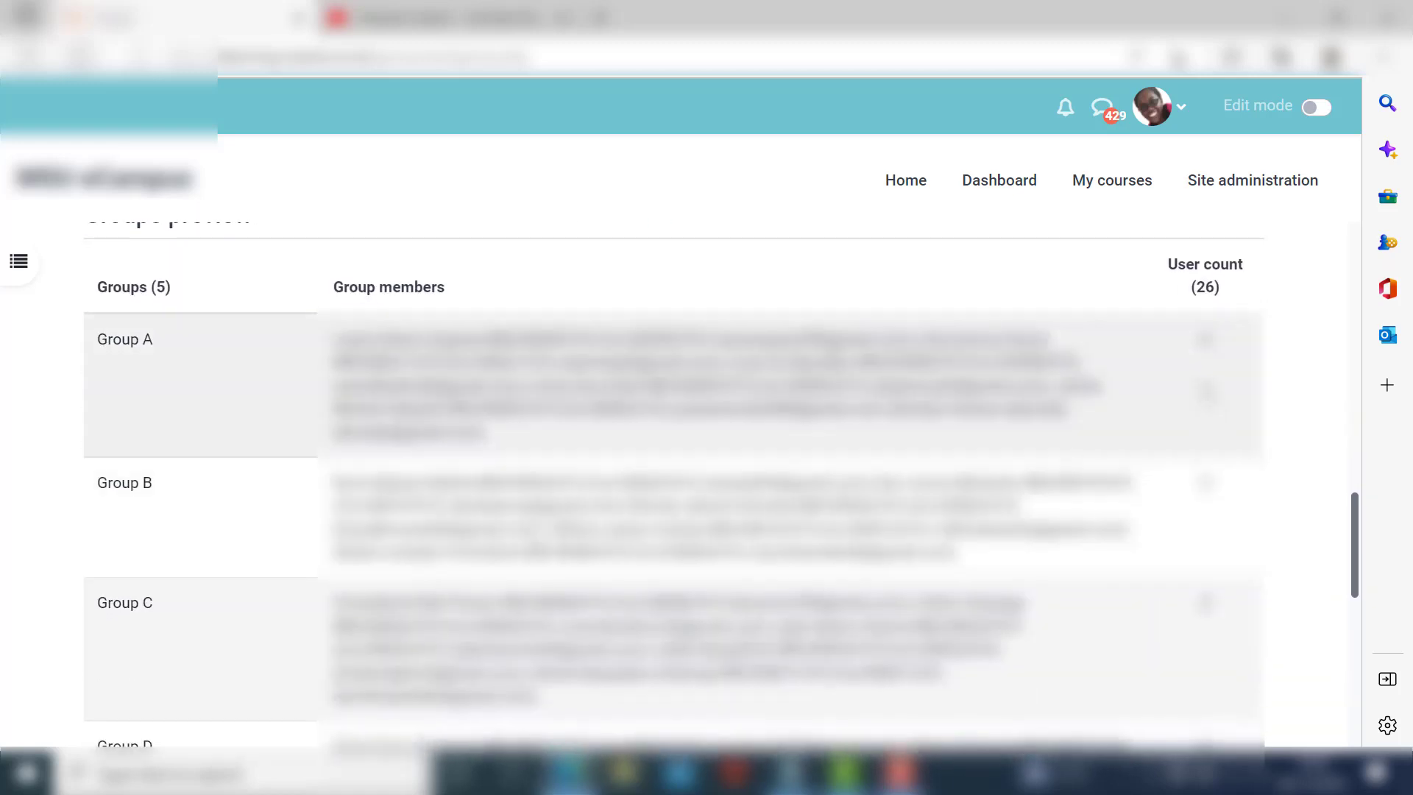
pyautogui.scroll(-1, 1181, 511)
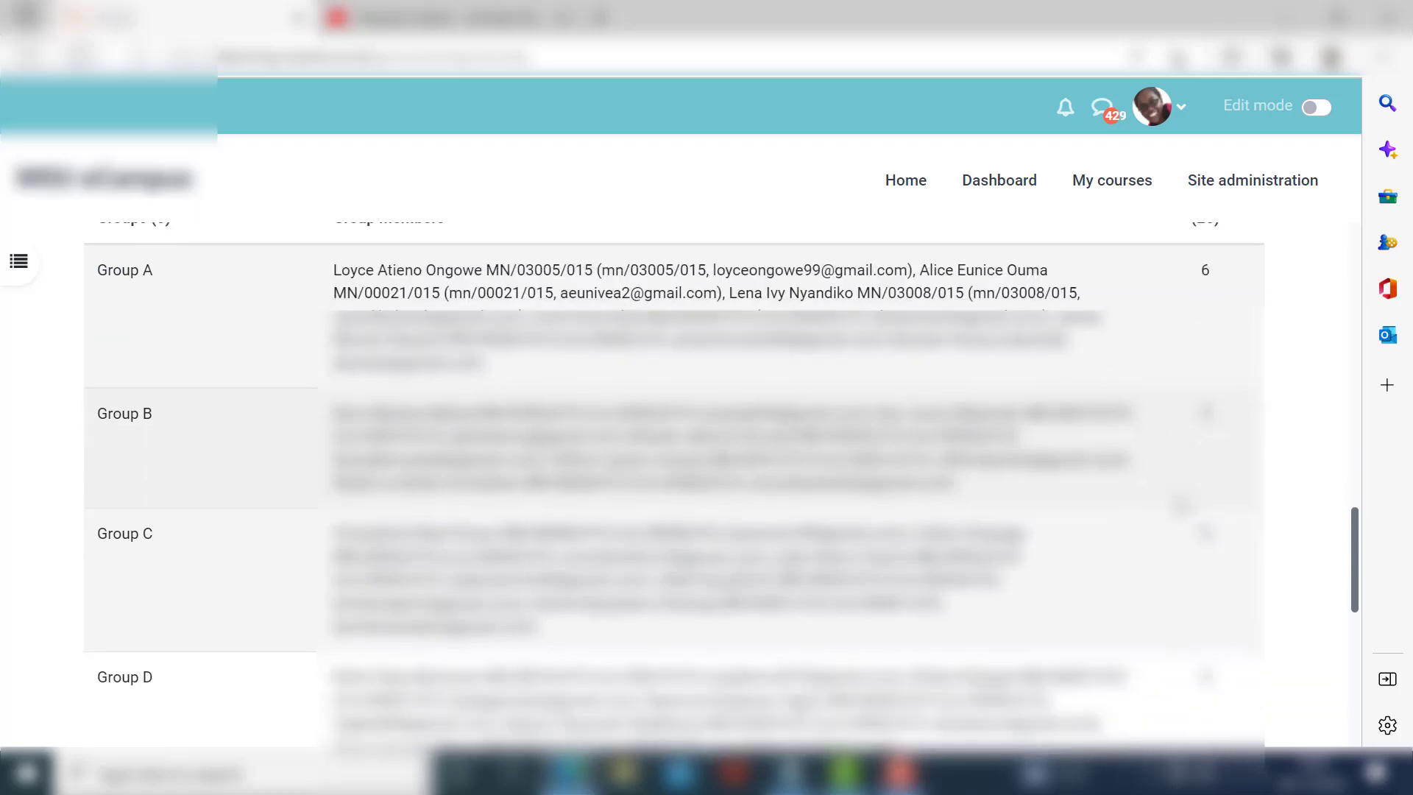
pyautogui.scroll(-4, 1182, 506)
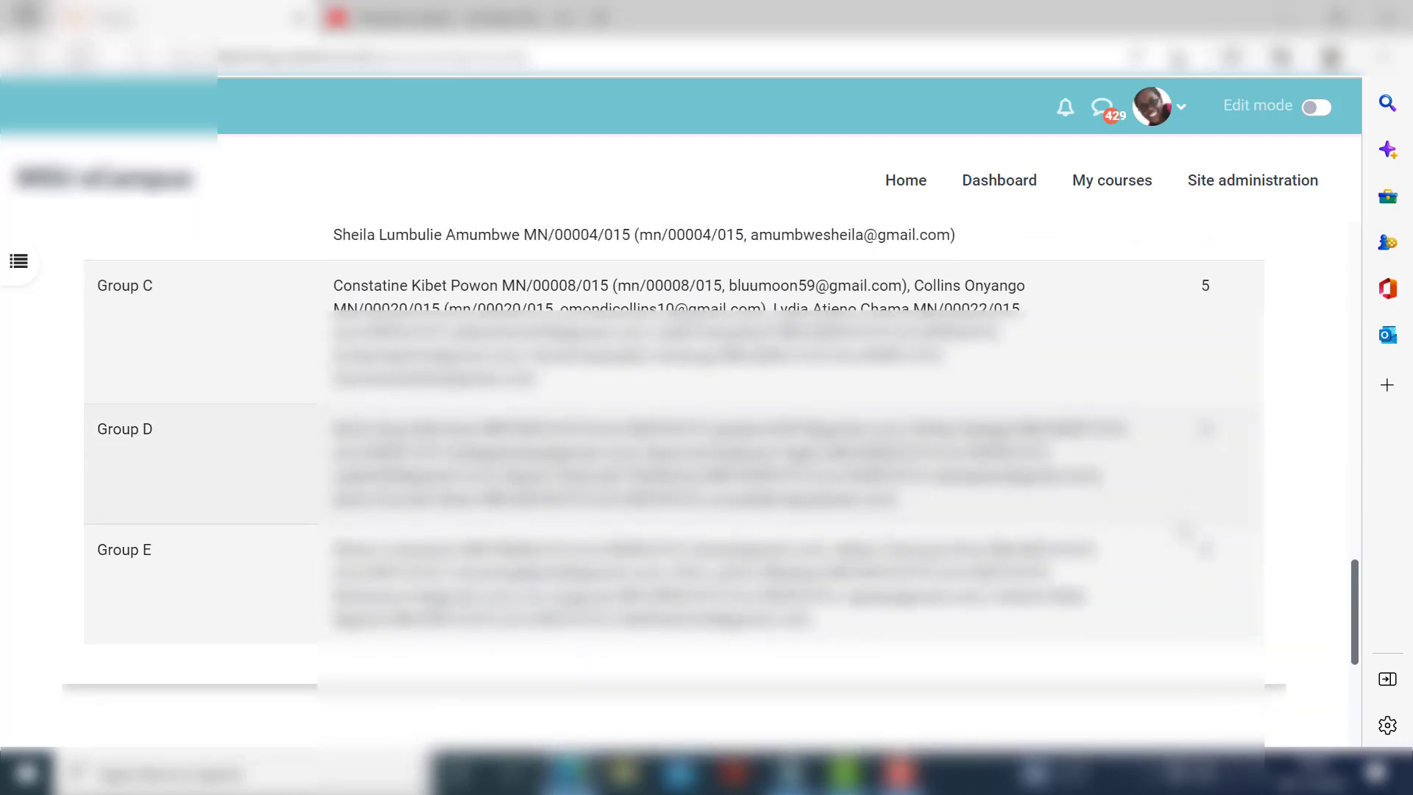
pyautogui.scroll(10, 1183, 530)
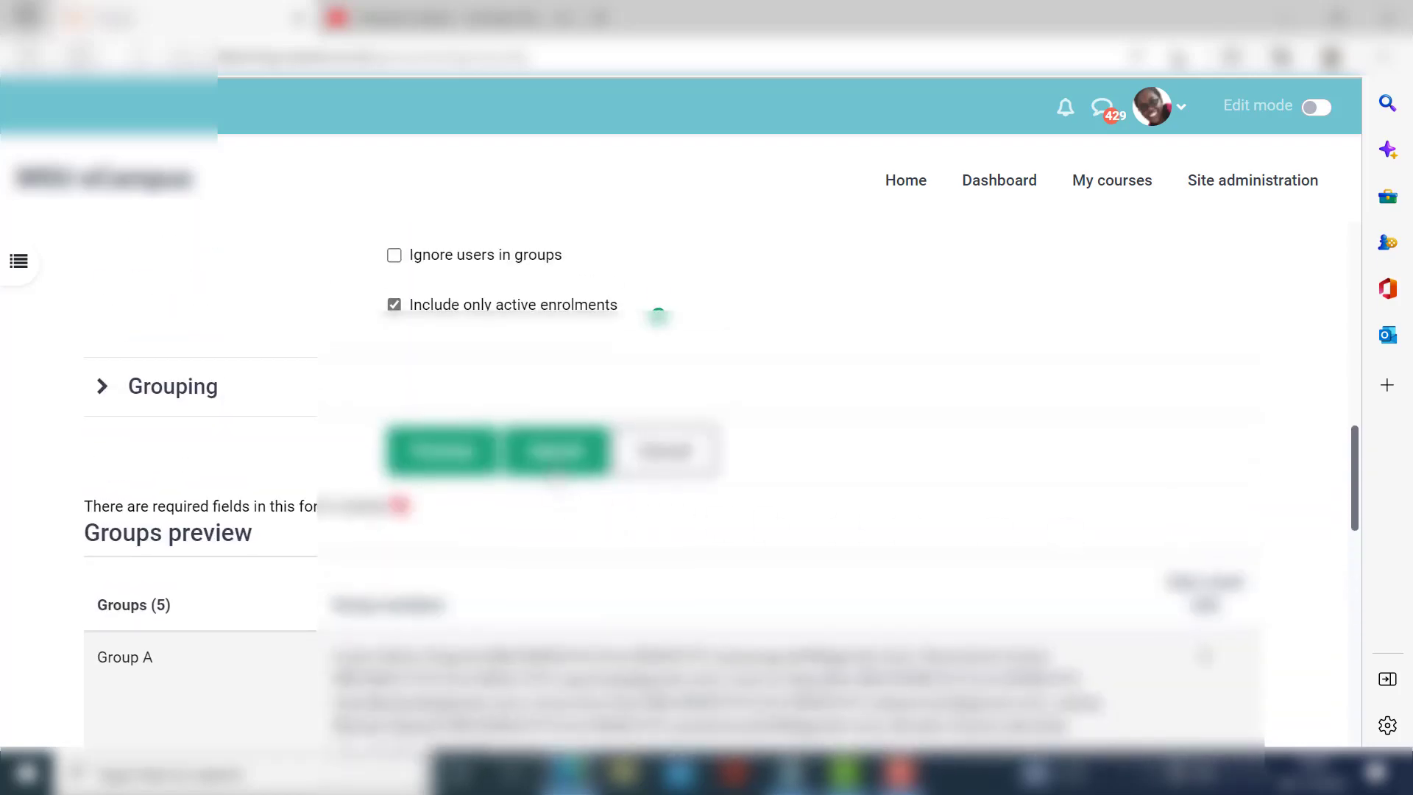
# - Submit the auto-create form to create the previewed groups in the course
pyautogui.click(557, 460)
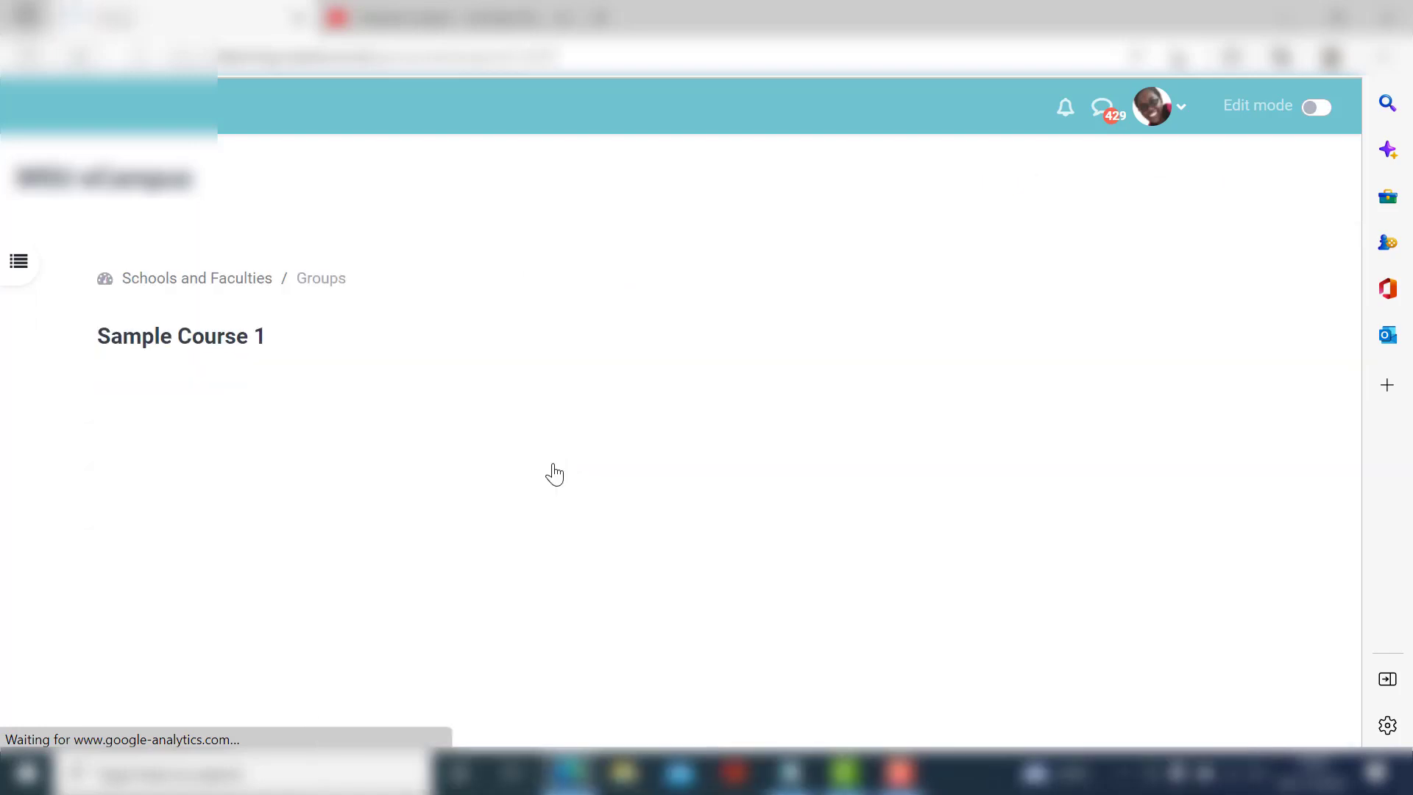
pyautogui.scroll(-2, 553, 474)
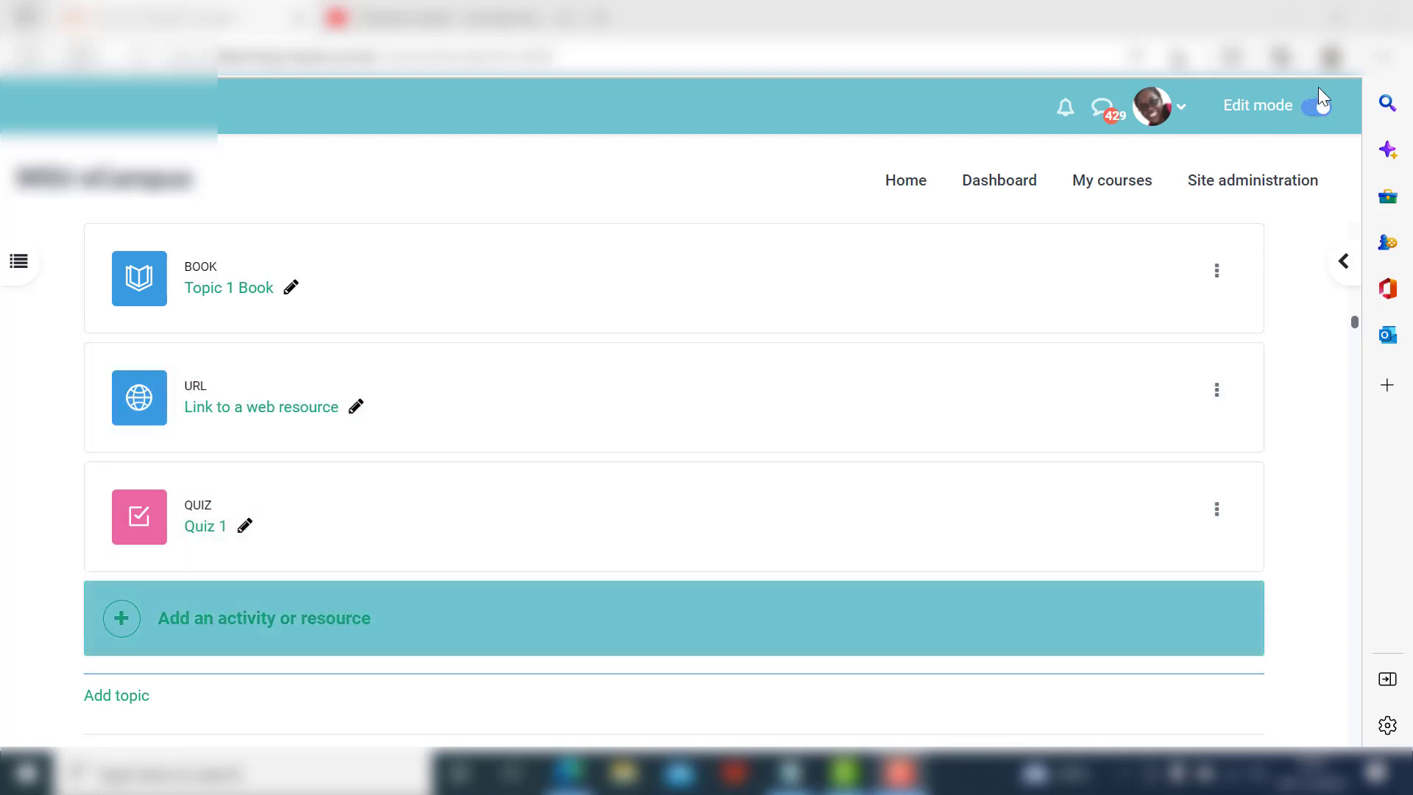
# - Add a new Assignment activity below Quiz 1 and name it "Group Assignment"
pyautogui.click(255, 633)
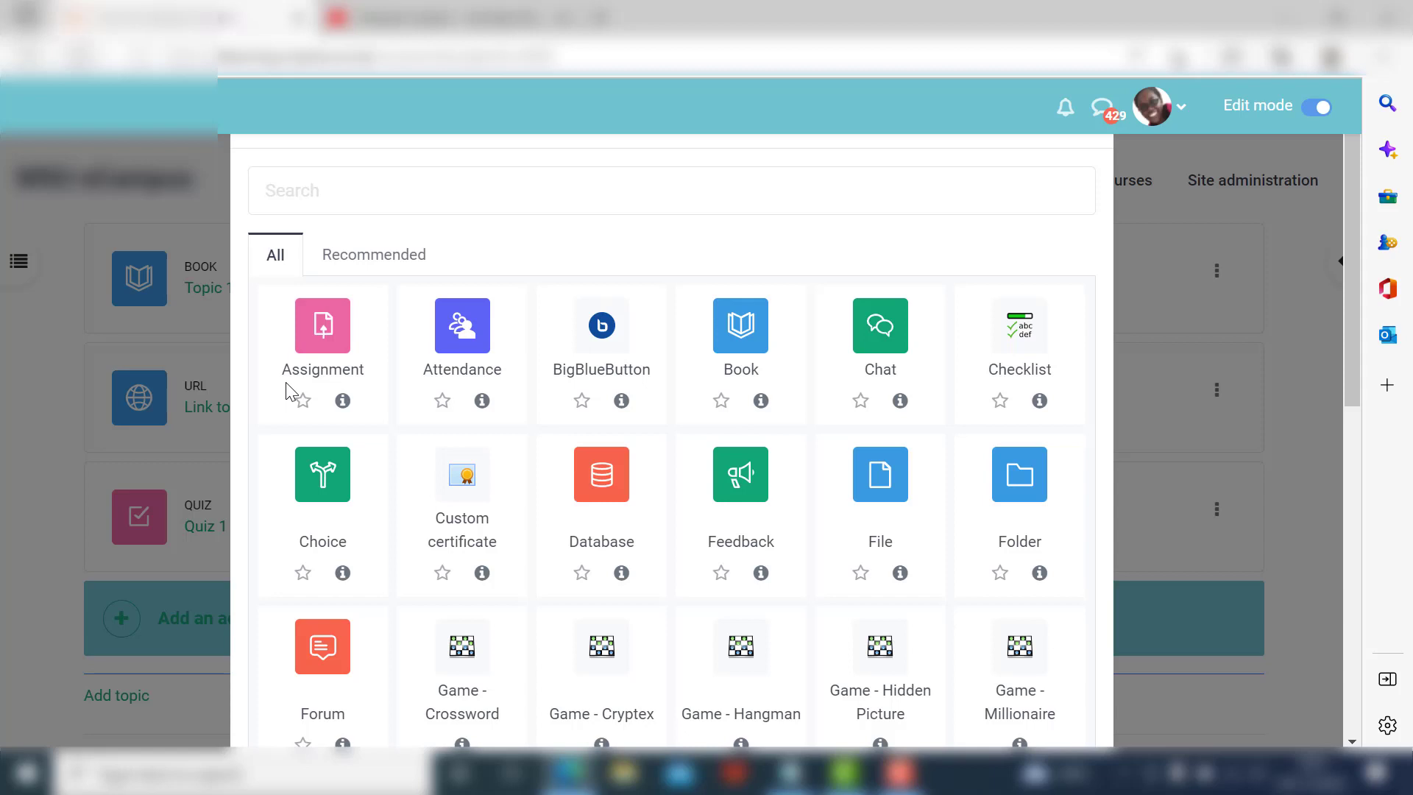
pyautogui.click(313, 342)
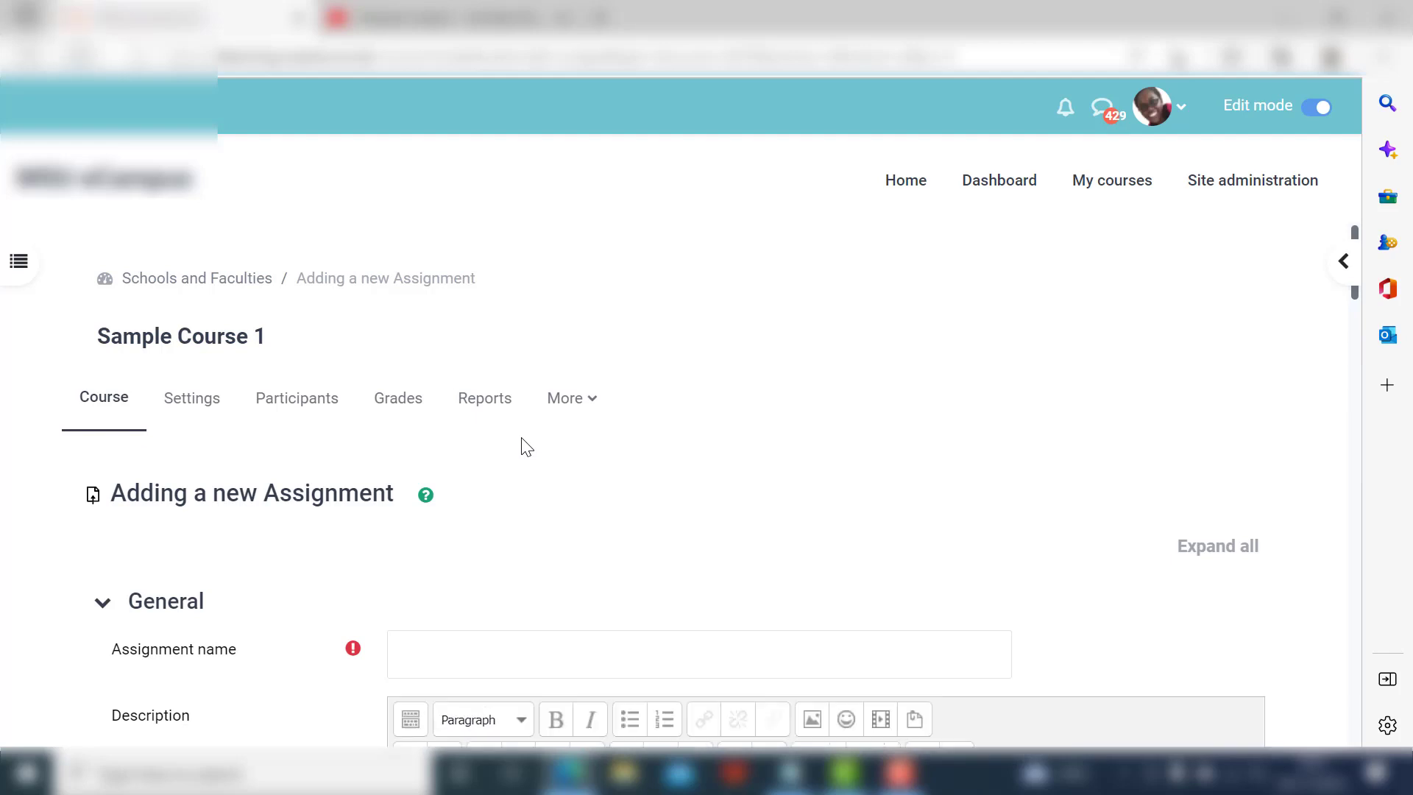
pyautogui.scroll(-2, 526, 464)
pyautogui.click(523, 484)
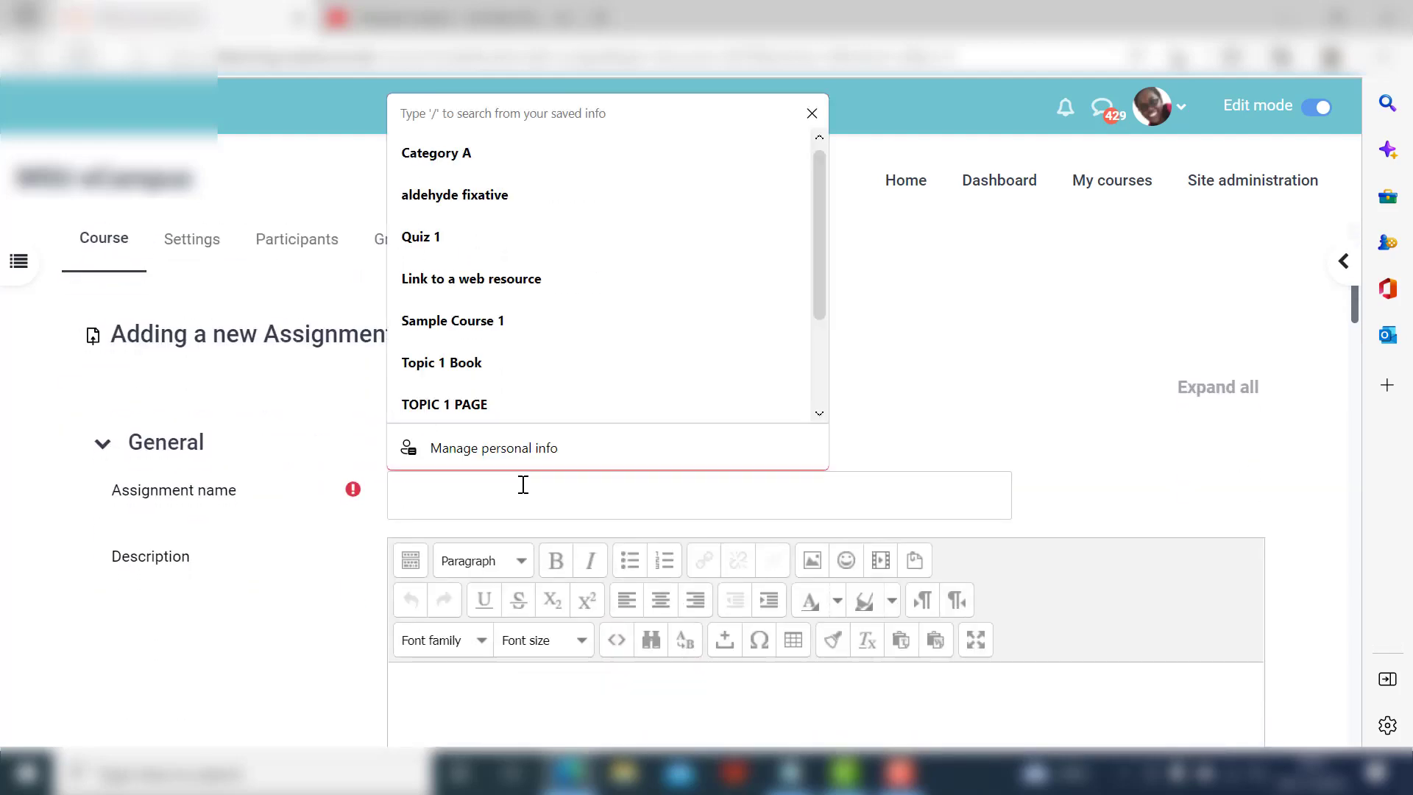
pyautogui.write('G')
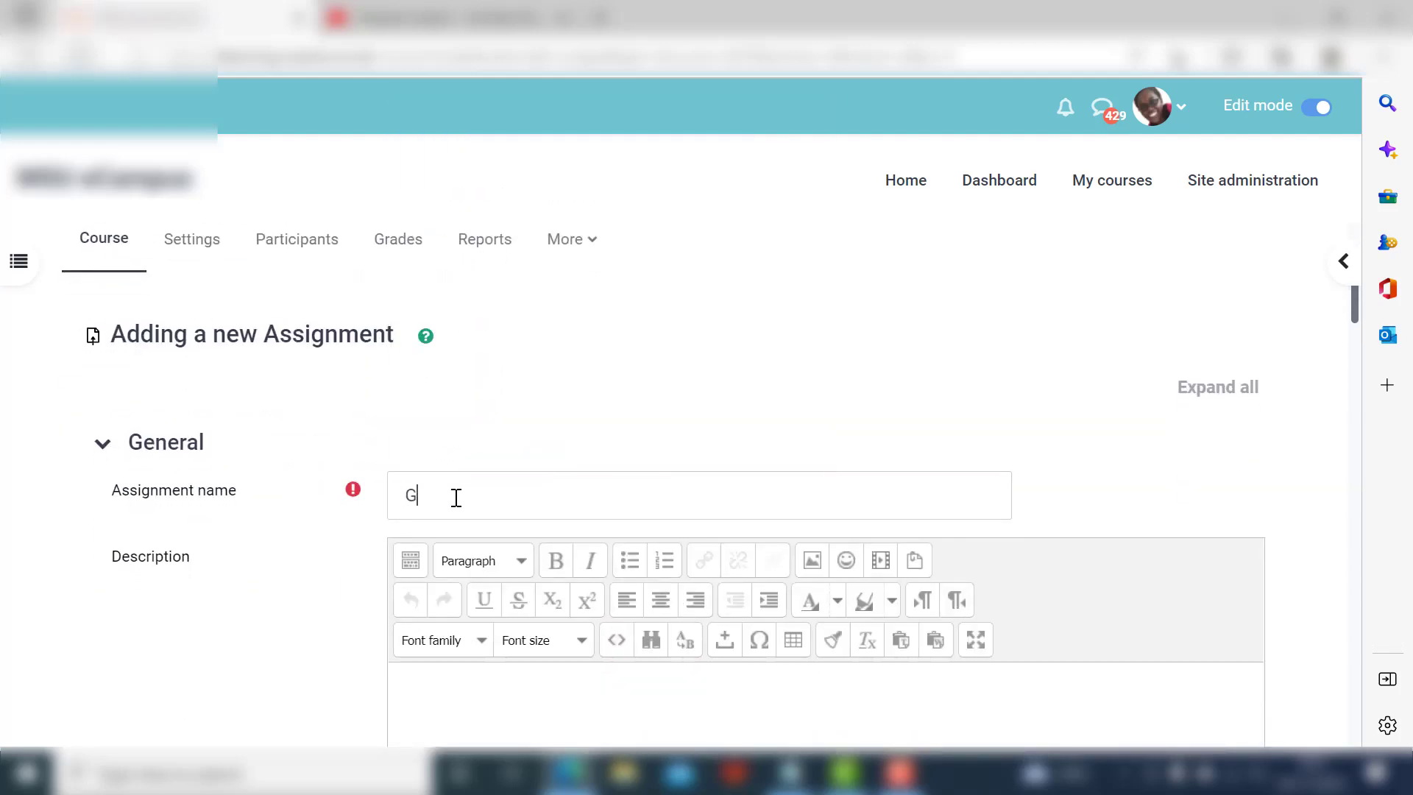
pyautogui.write('roup Assignment')
# - Enable displaying the assignment's description on the course page and place the cursor in the empty description
pyautogui.scroll(-3, 650, 404)
pyautogui.click(527, 520)
pyautogui.click(395, 667)
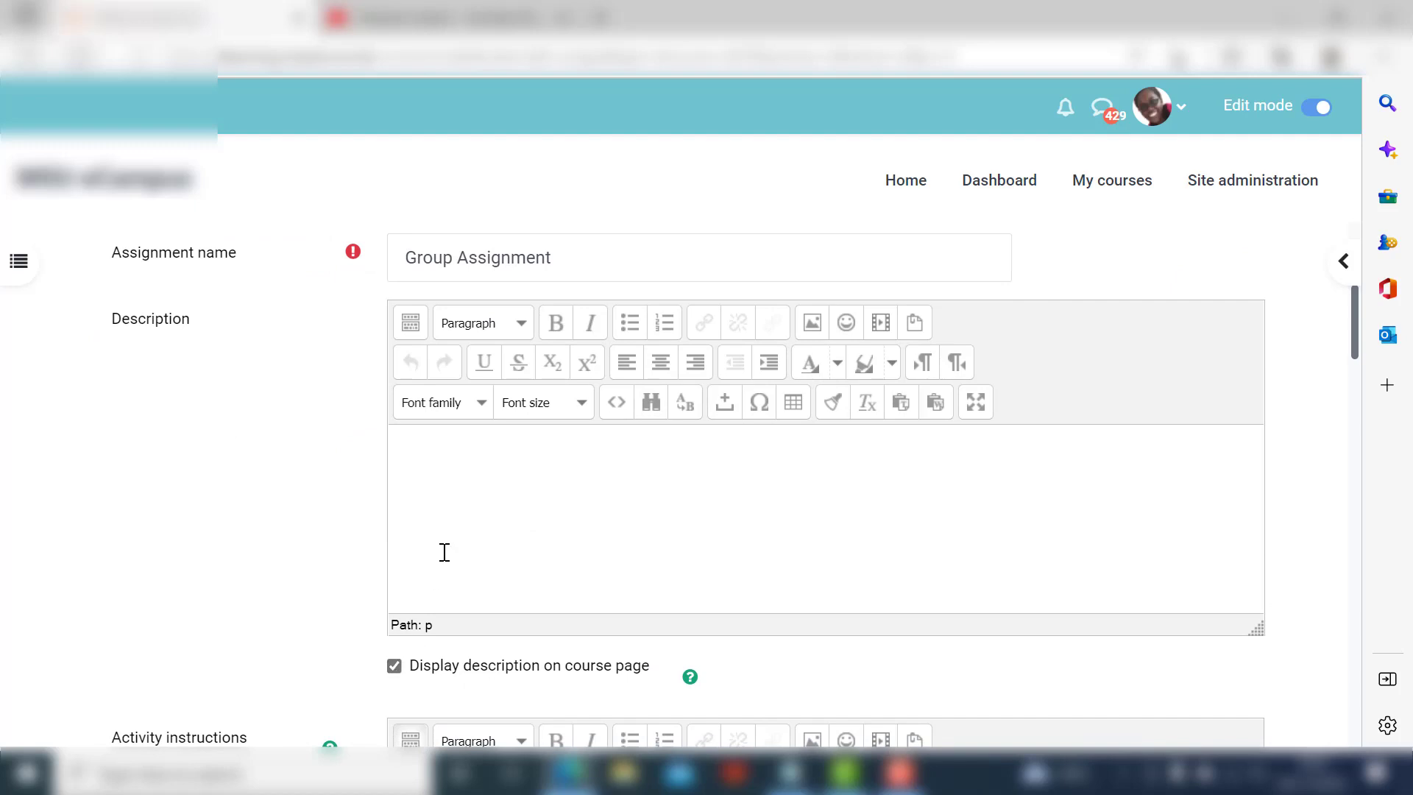
pyautogui.click(440, 553)
# - Enable the assignment's cut-off date and set both the due date and the cut-off date to 7 November 2022
pyautogui.scroll(-5, 440, 546)
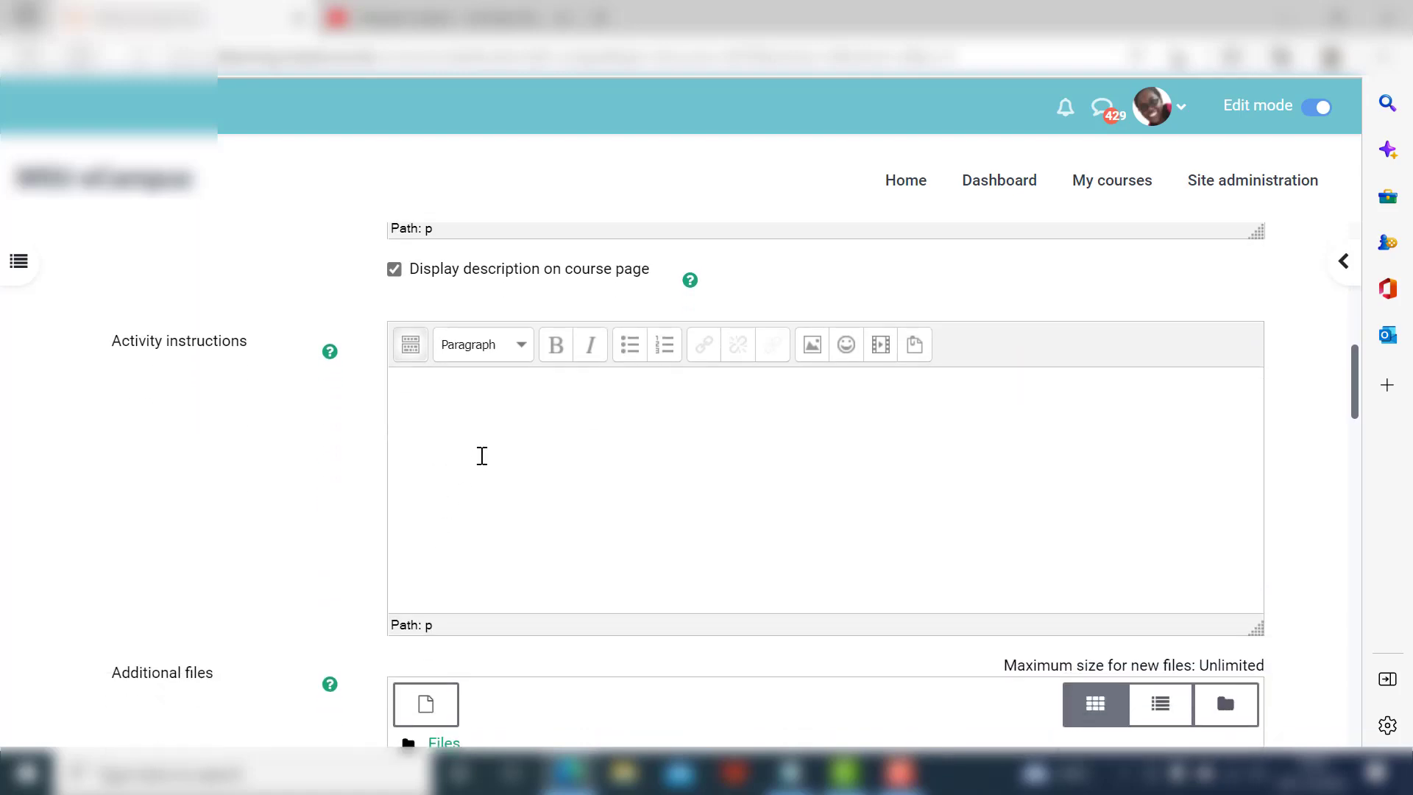
pyautogui.scroll(5, 542, 442)
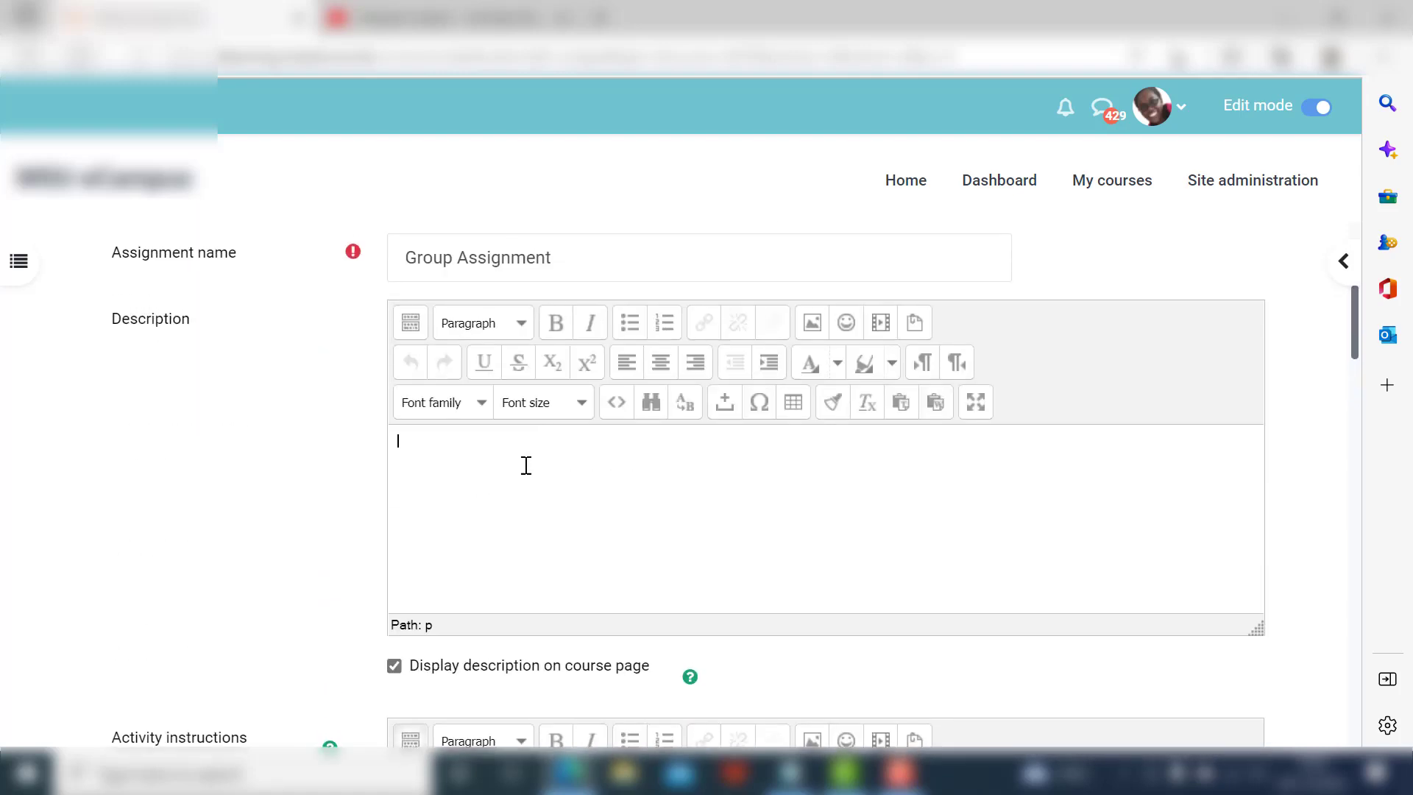
pyautogui.scroll(-5, 515, 479)
pyautogui.scroll(-3, 497, 461)
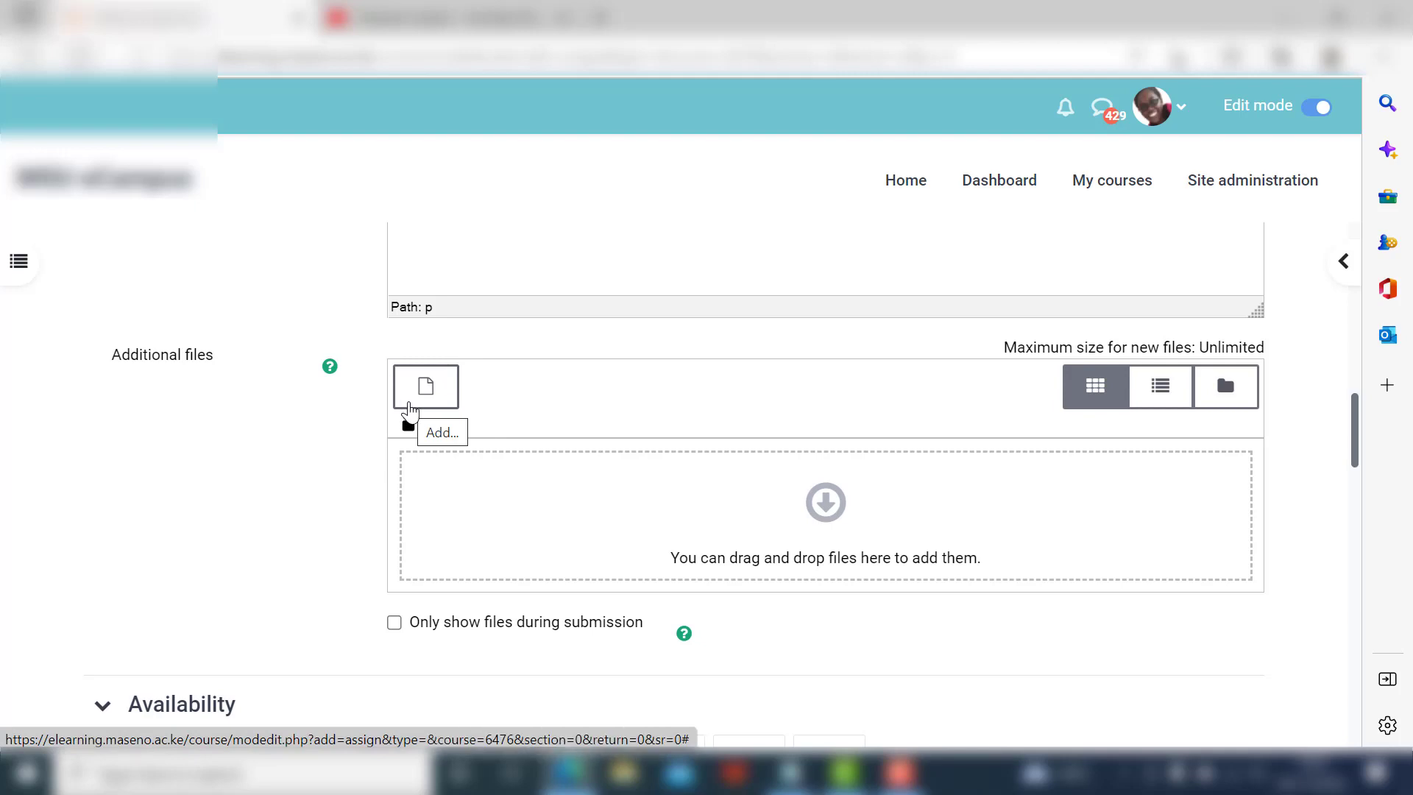
pyautogui.scroll(-5, 439, 413)
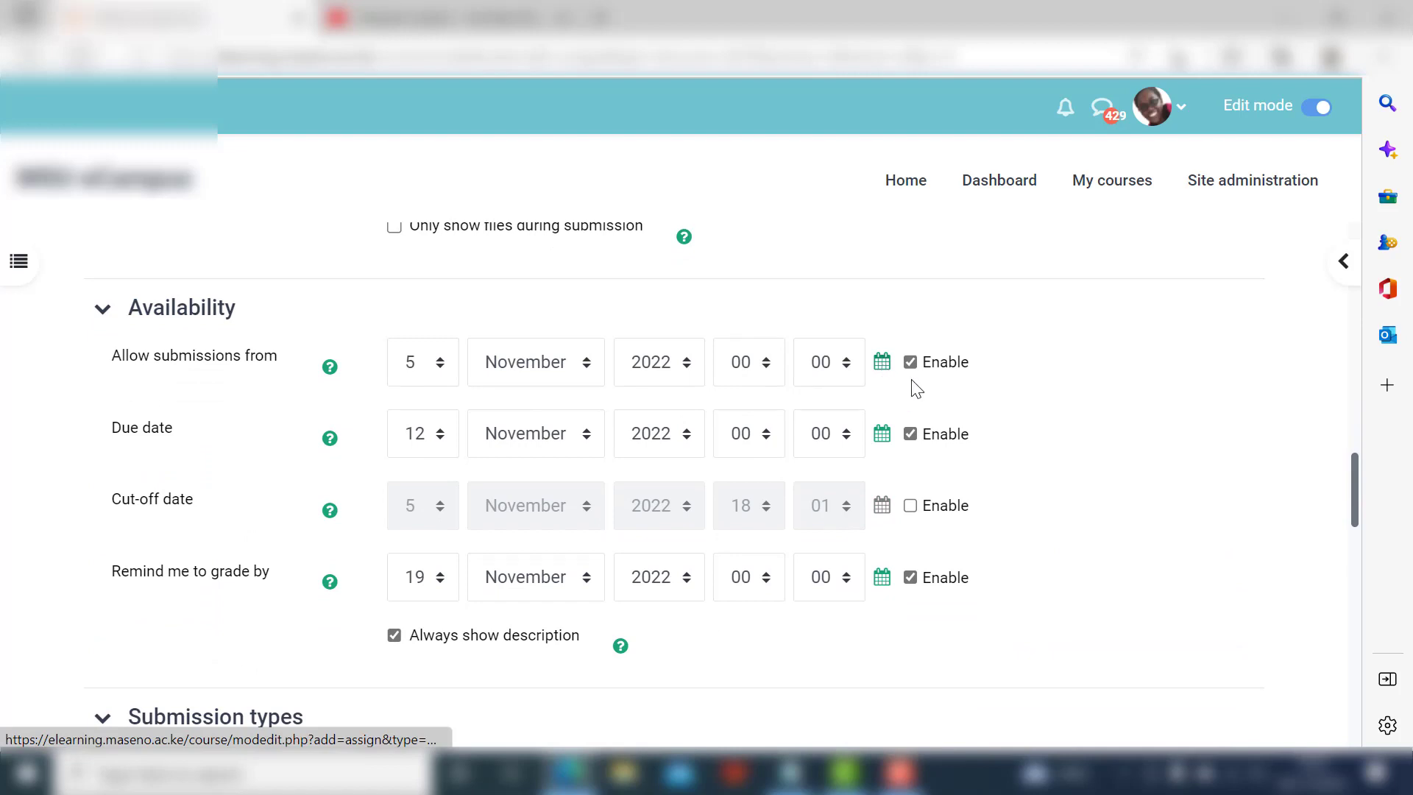
pyautogui.click(911, 508)
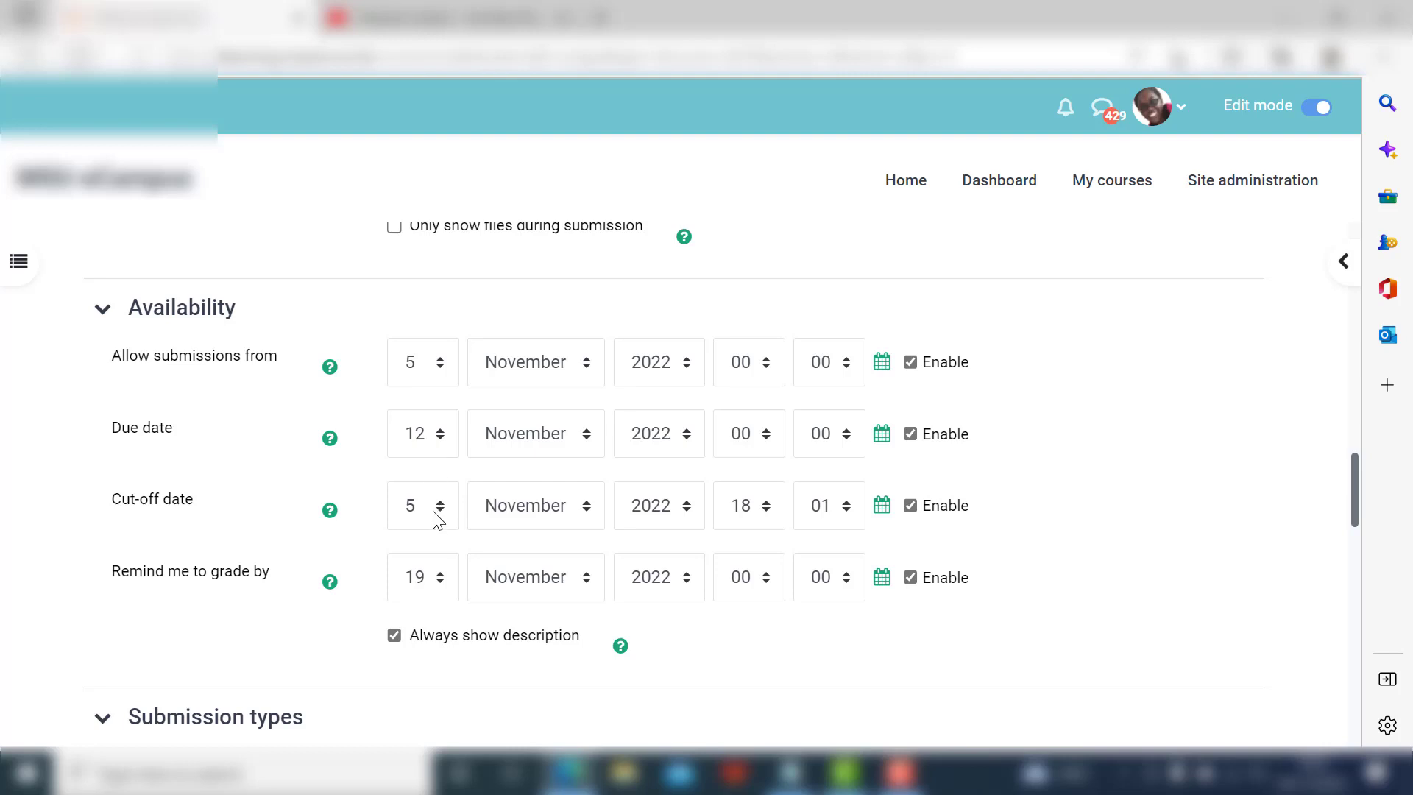
pyautogui.click(437, 453)
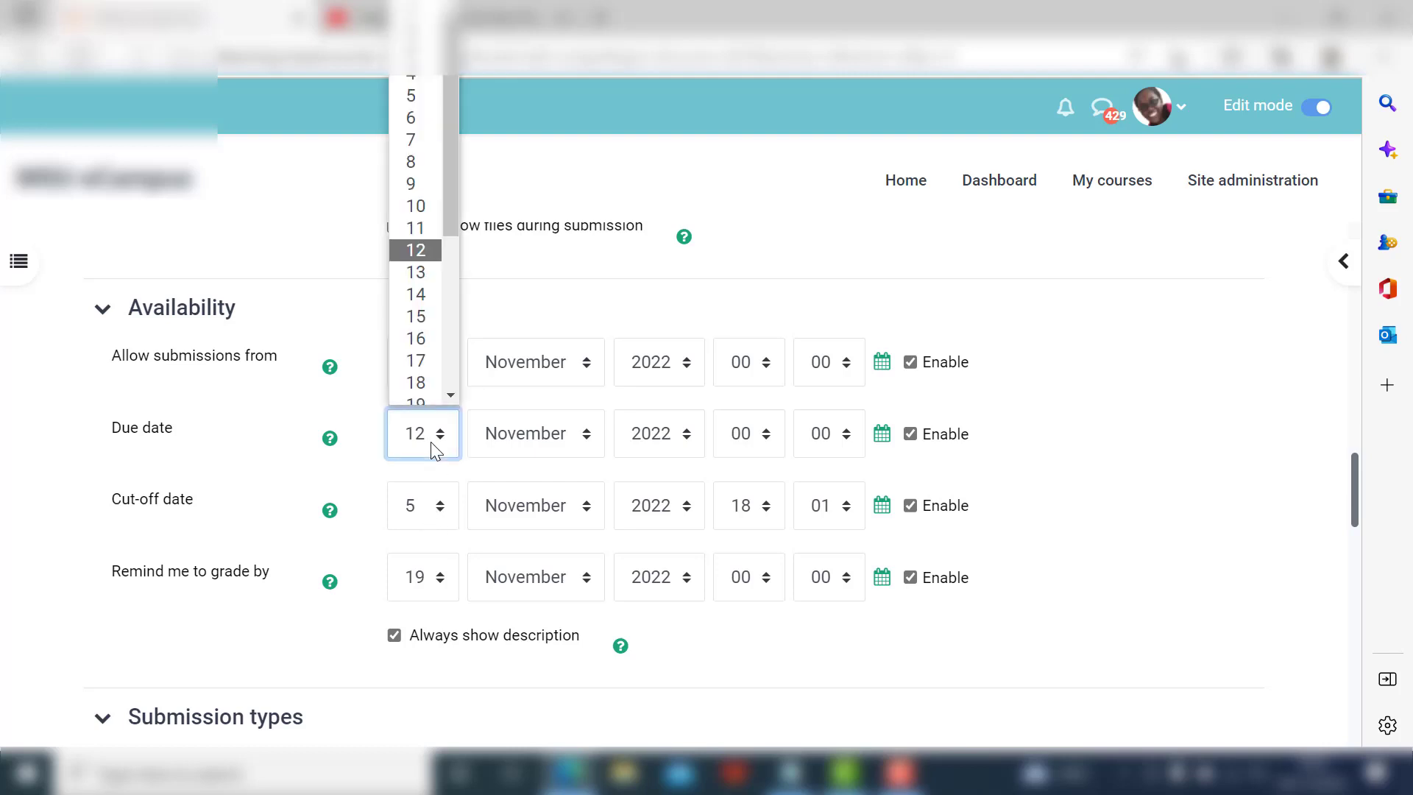
pyautogui.click(431, 132)
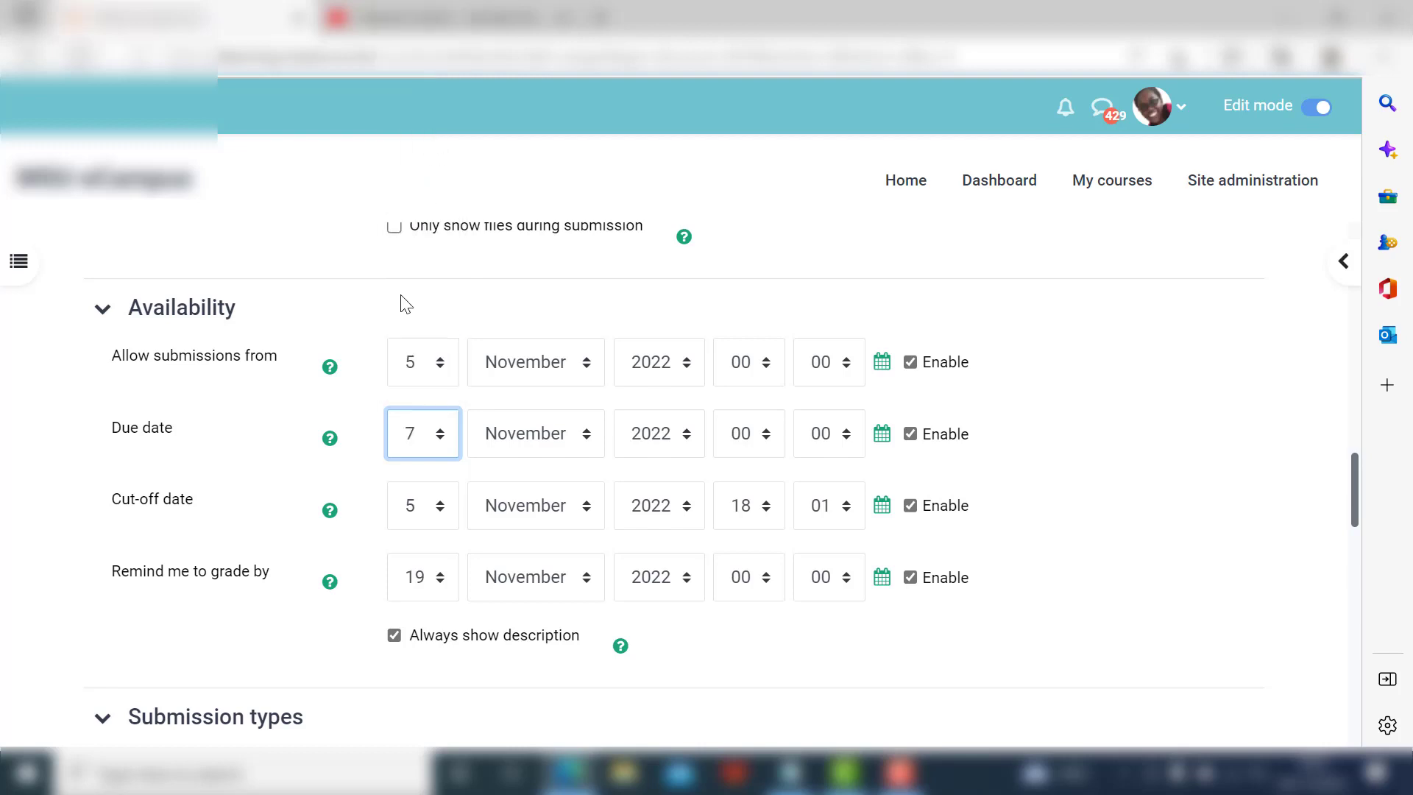
pyautogui.click(421, 523)
pyautogui.click(431, 179)
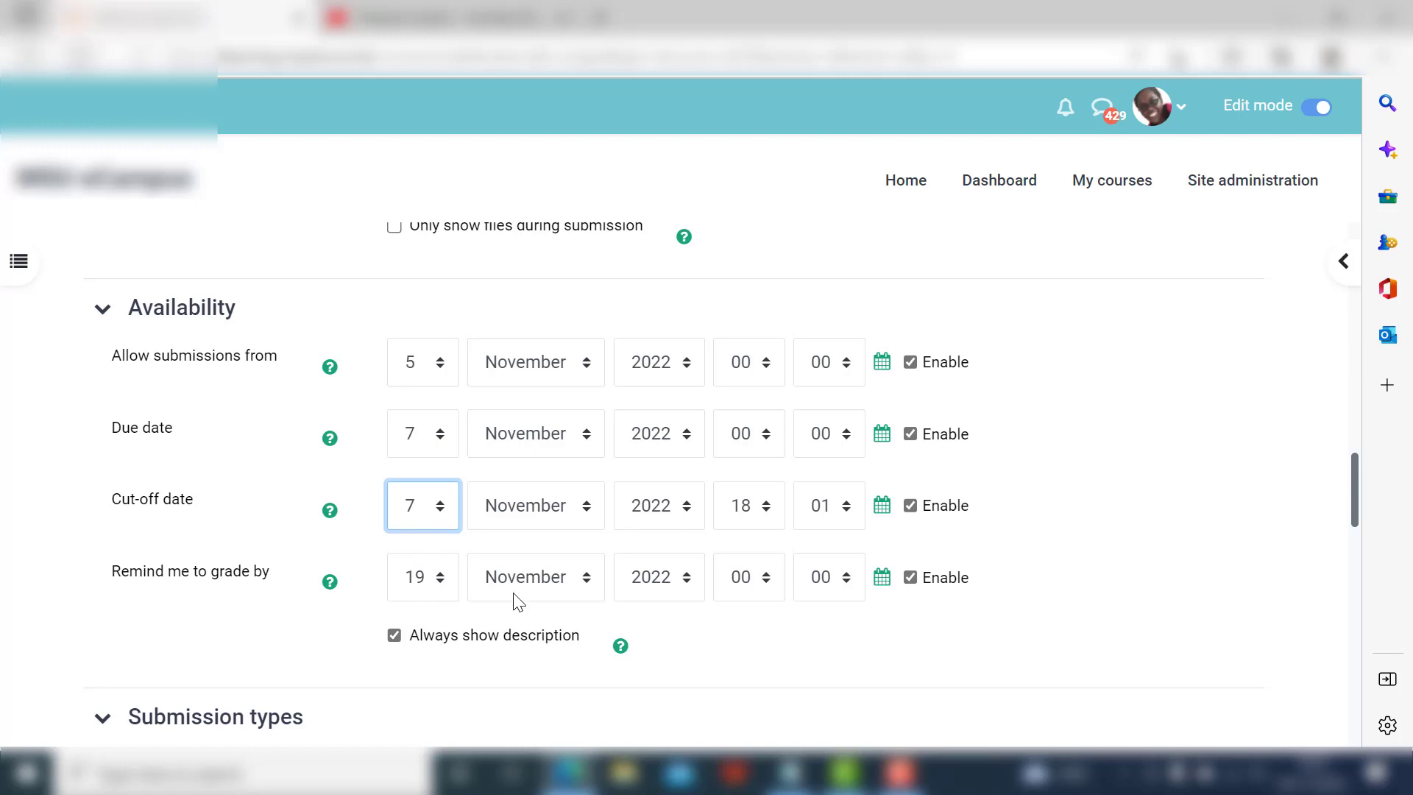
# - Allow online text alongside file submissions and set the maximum number of uploaded files to 2
pyautogui.scroll(-3, 527, 595)
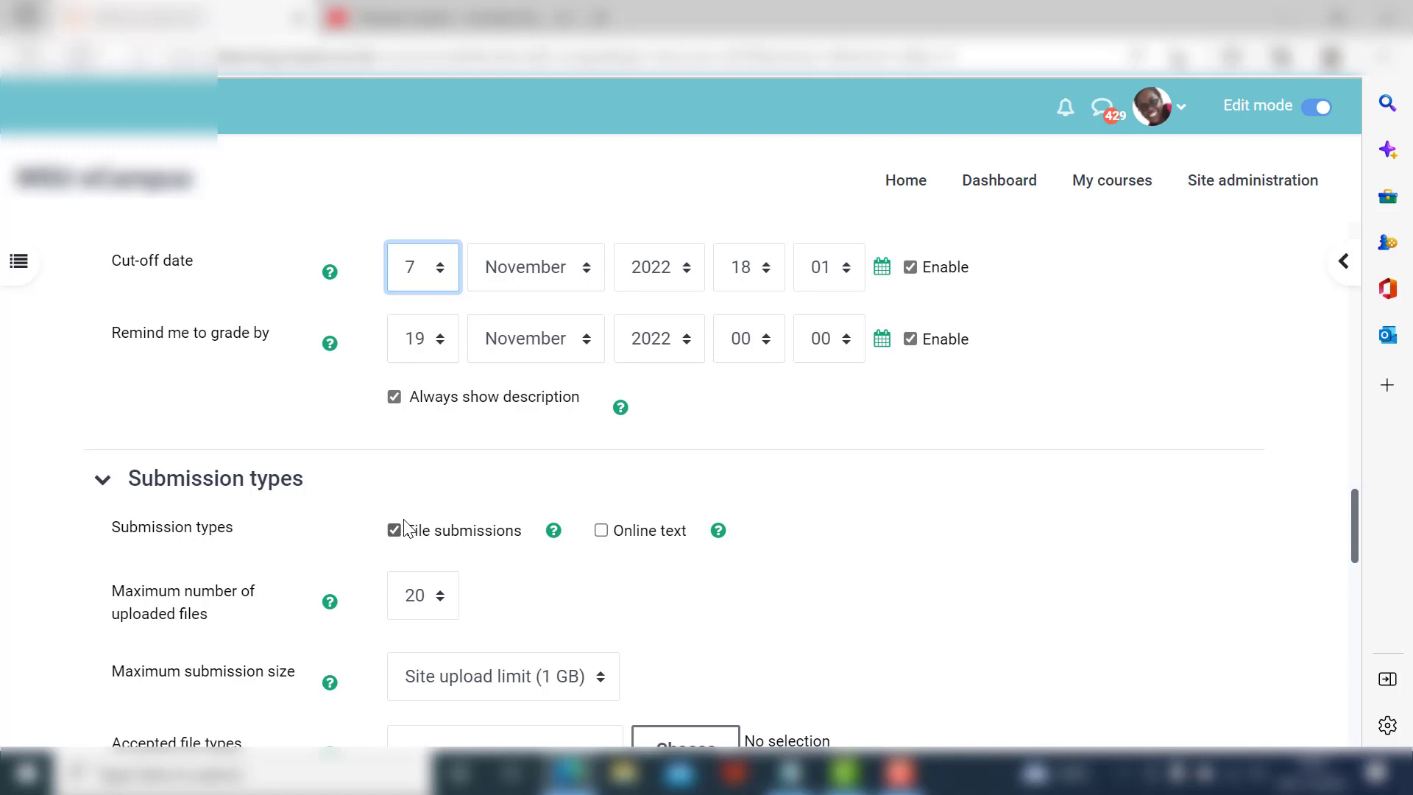
pyautogui.click(602, 531)
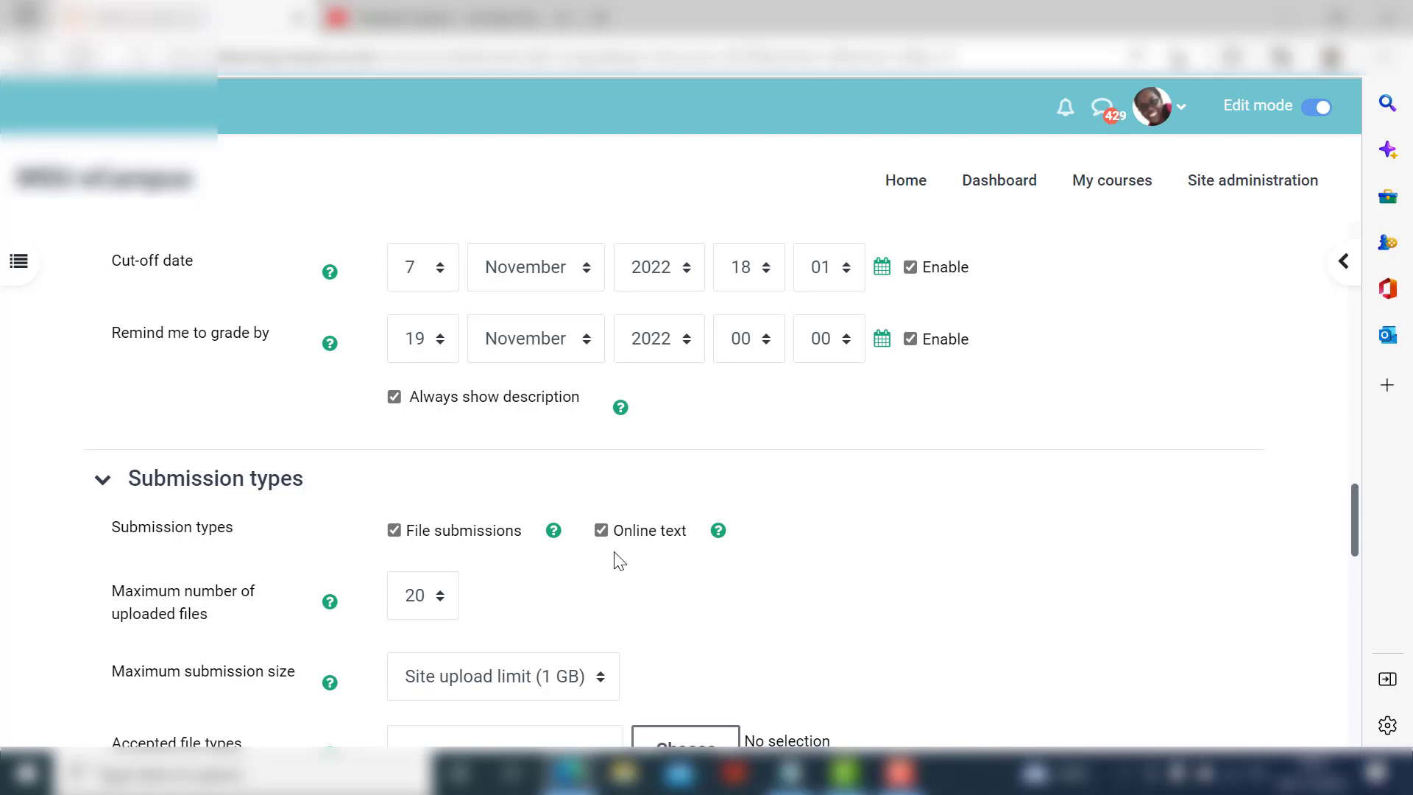
pyautogui.click(448, 598)
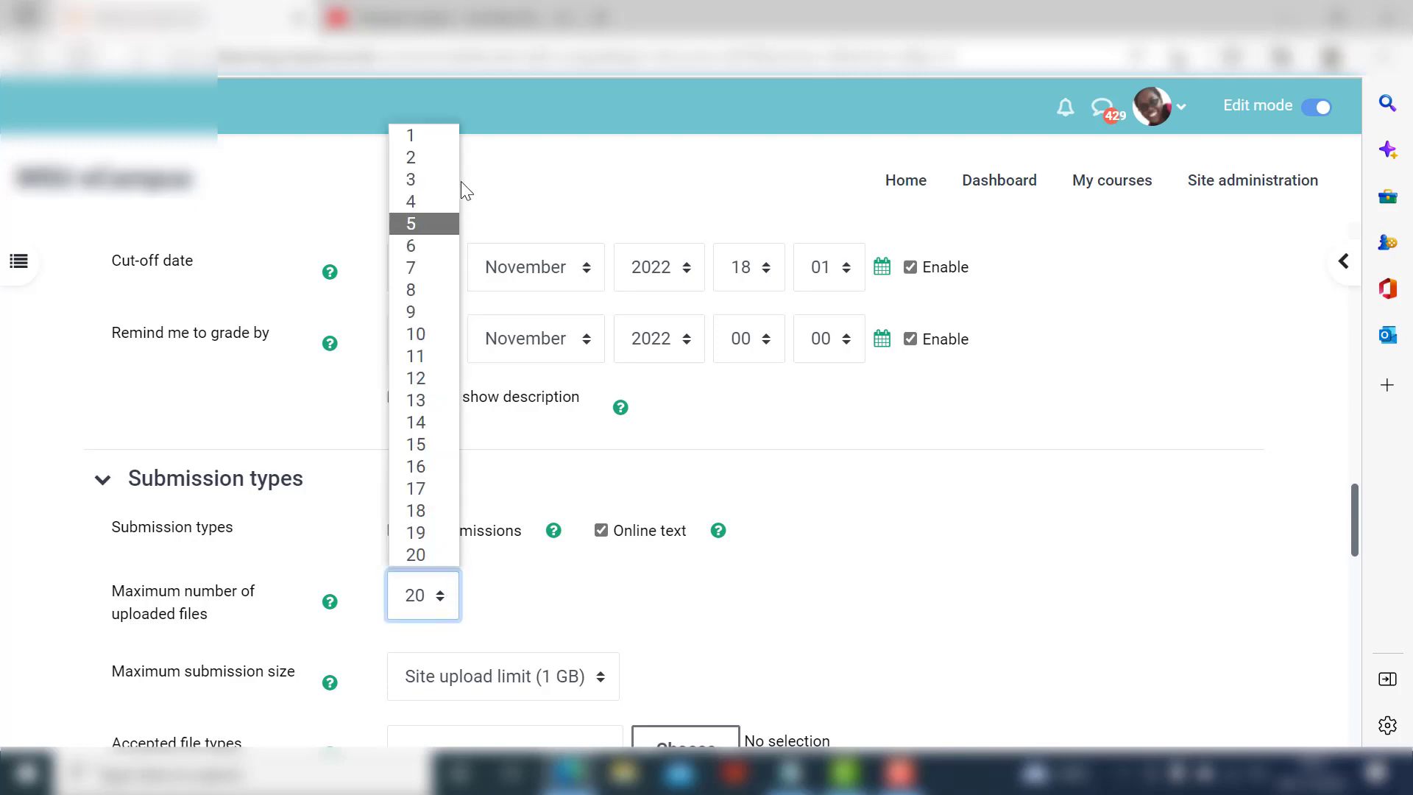
pyautogui.click(436, 151)
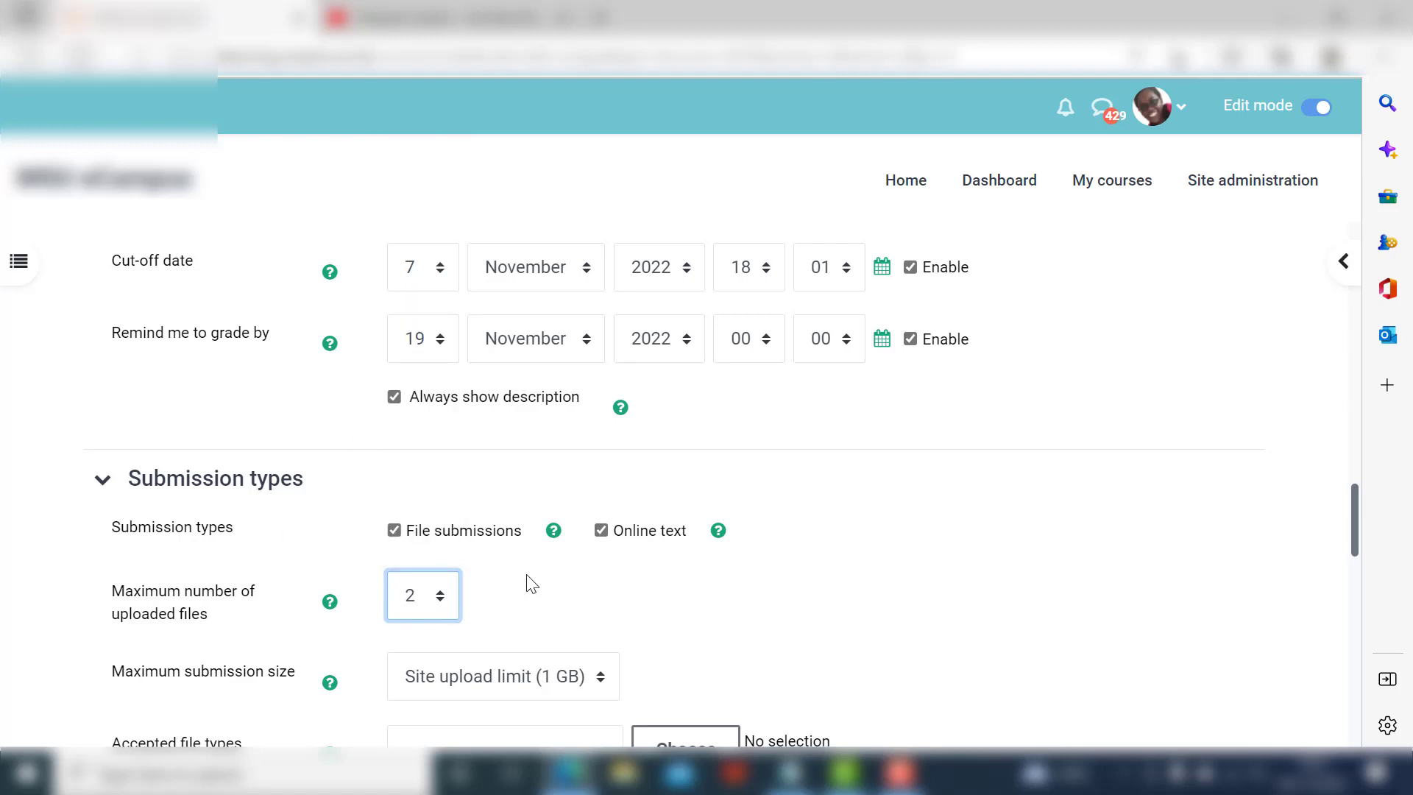
# - Set the assignment's maximum submission size to 5 MB
pyautogui.scroll(-2, 529, 577)
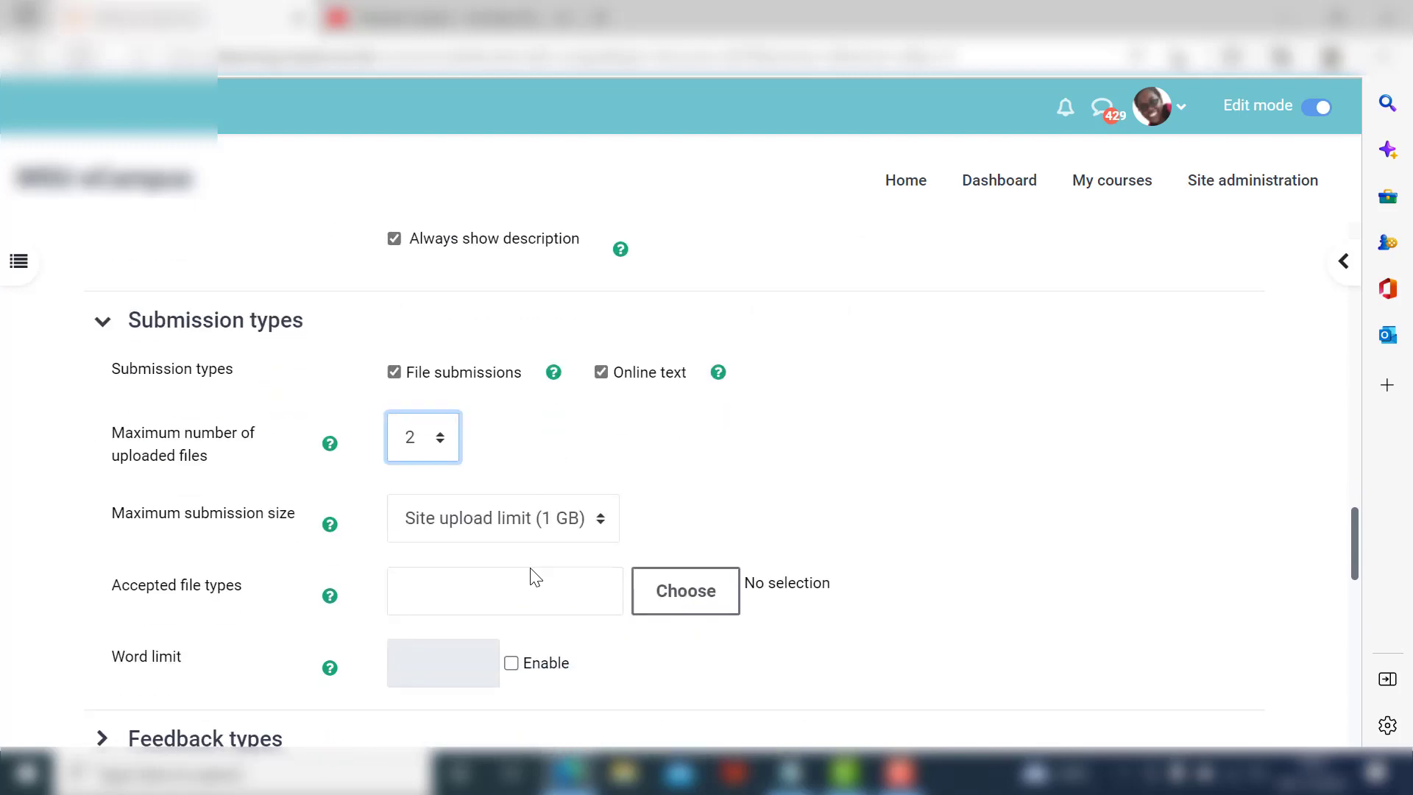
pyautogui.click(534, 537)
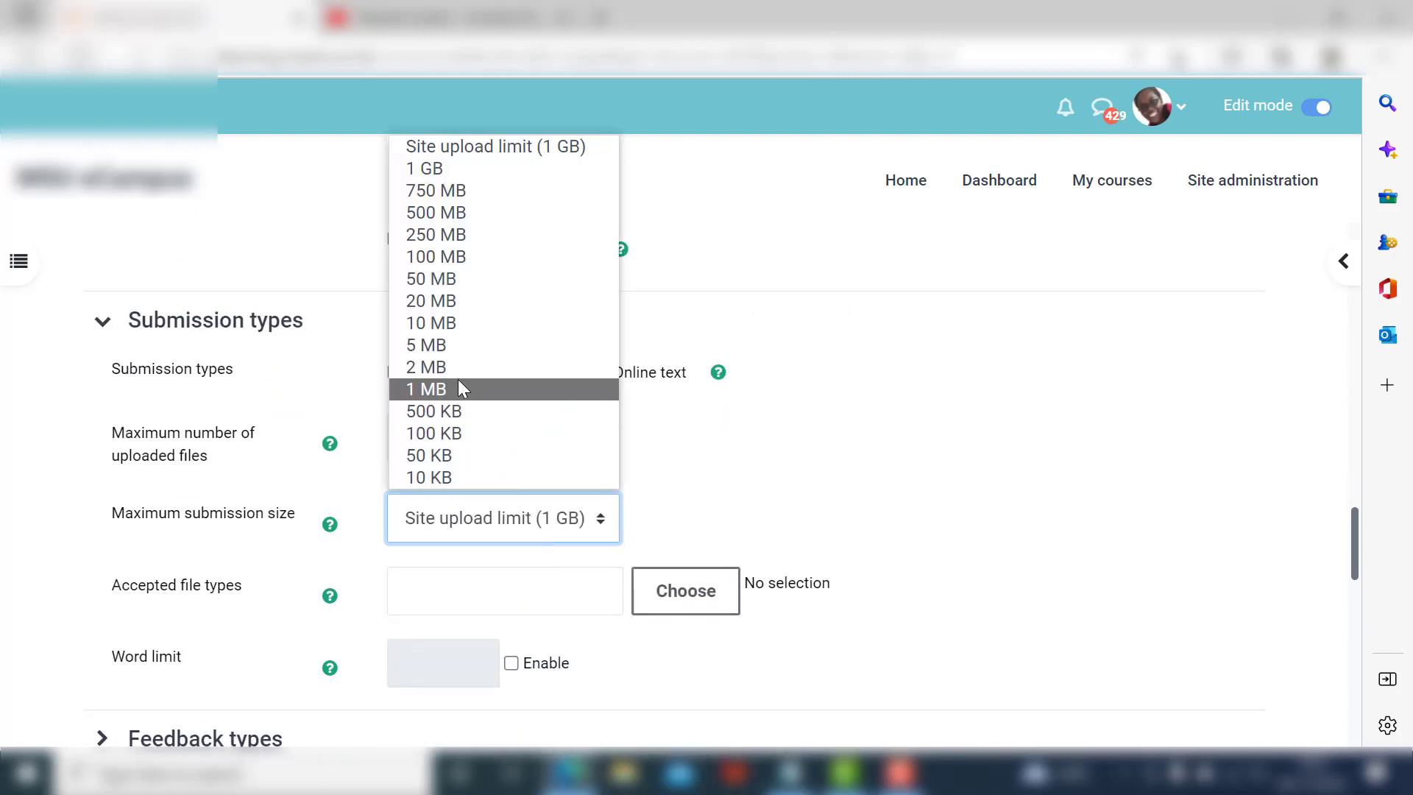
pyautogui.click(449, 347)
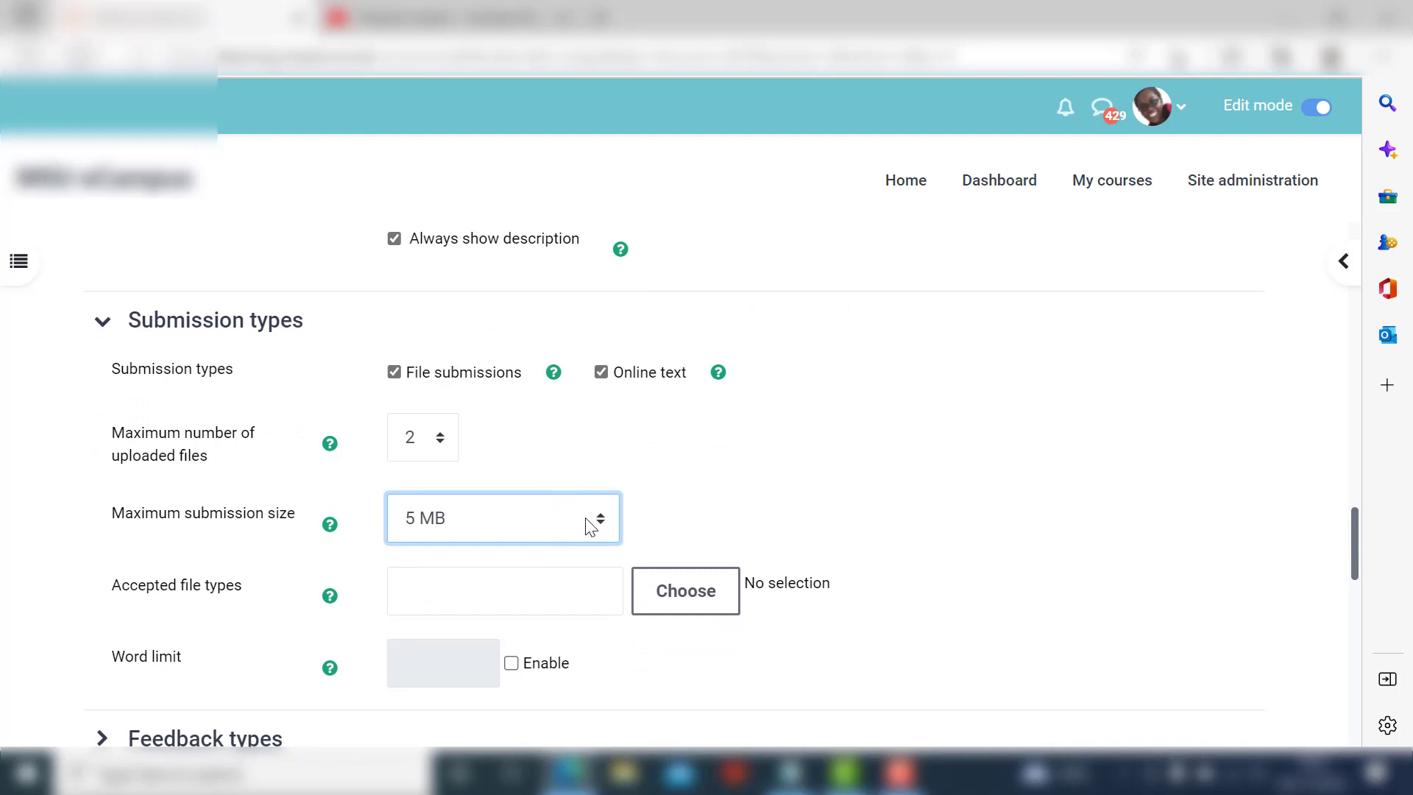
# - Look through the list of accepted file types for submissions and close it without selecting any
pyautogui.scroll(-2, 591, 527)
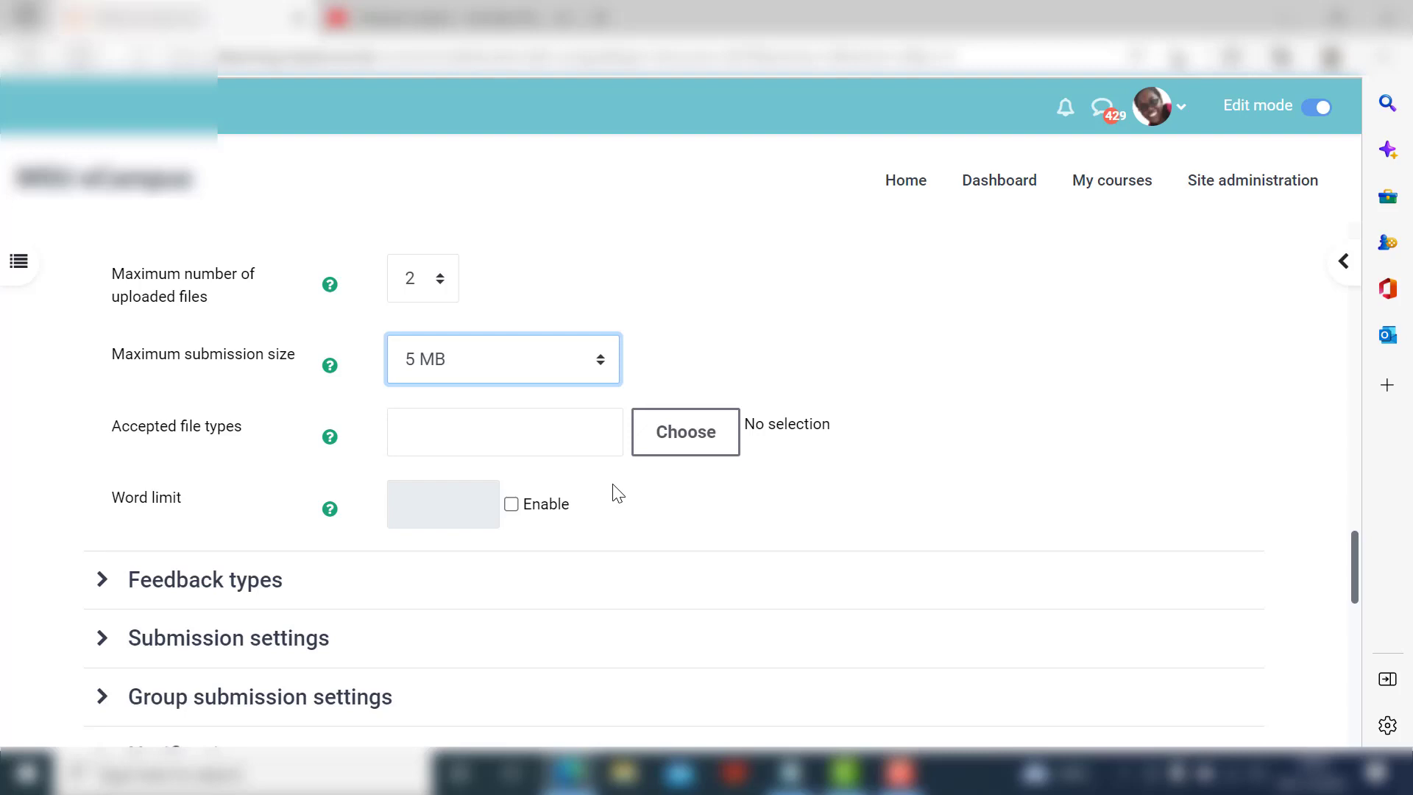
pyautogui.click(677, 436)
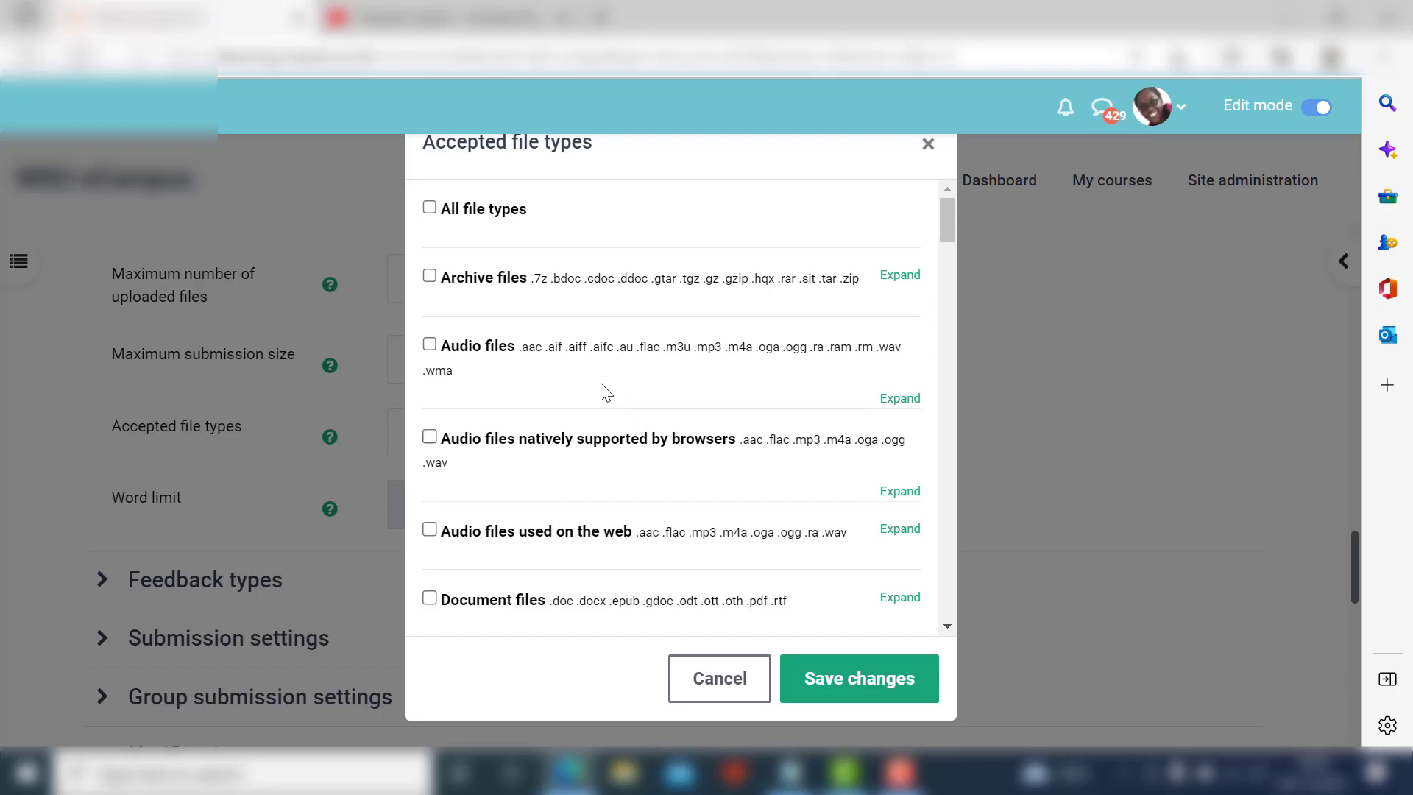
pyautogui.scroll(-2, 633, 552)
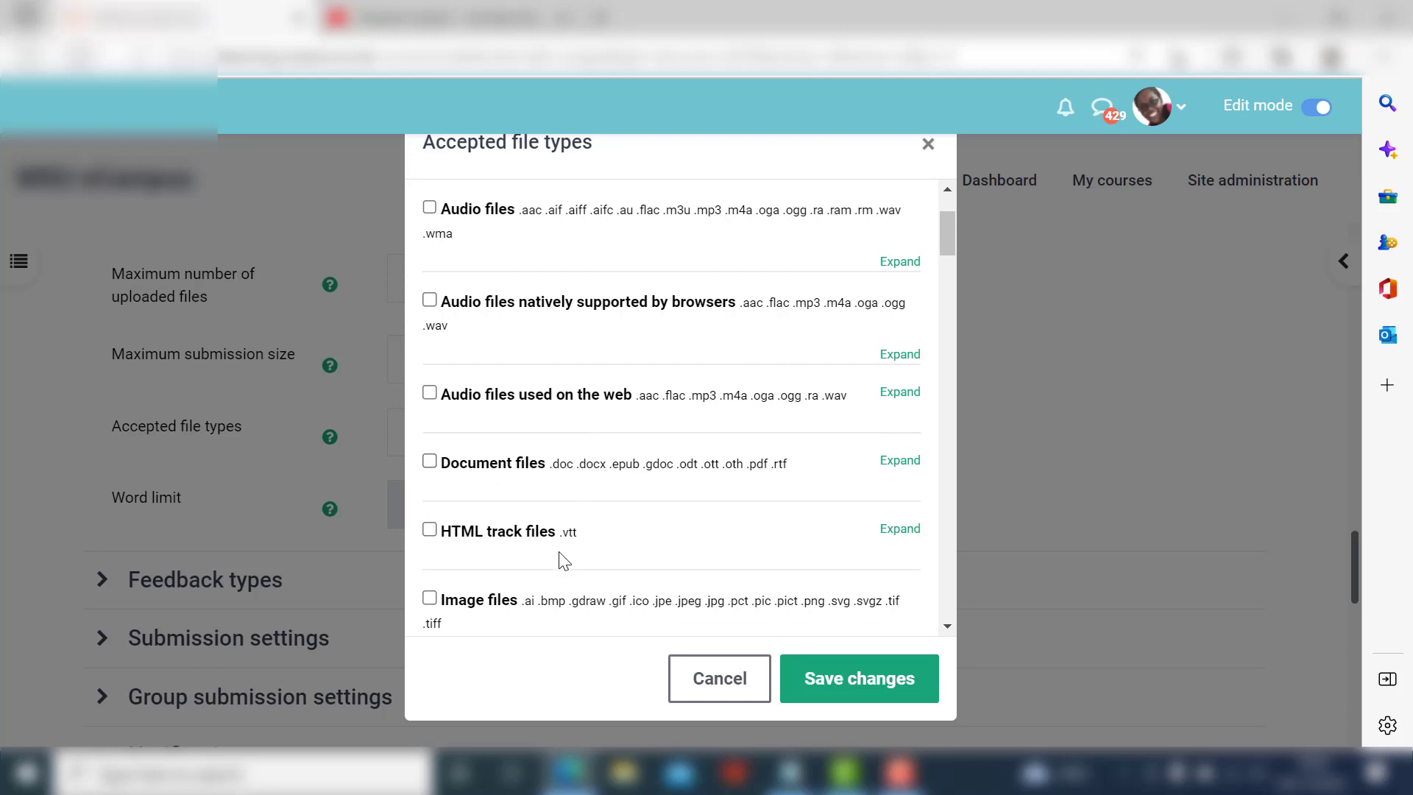
pyautogui.scroll(-1, 647, 578)
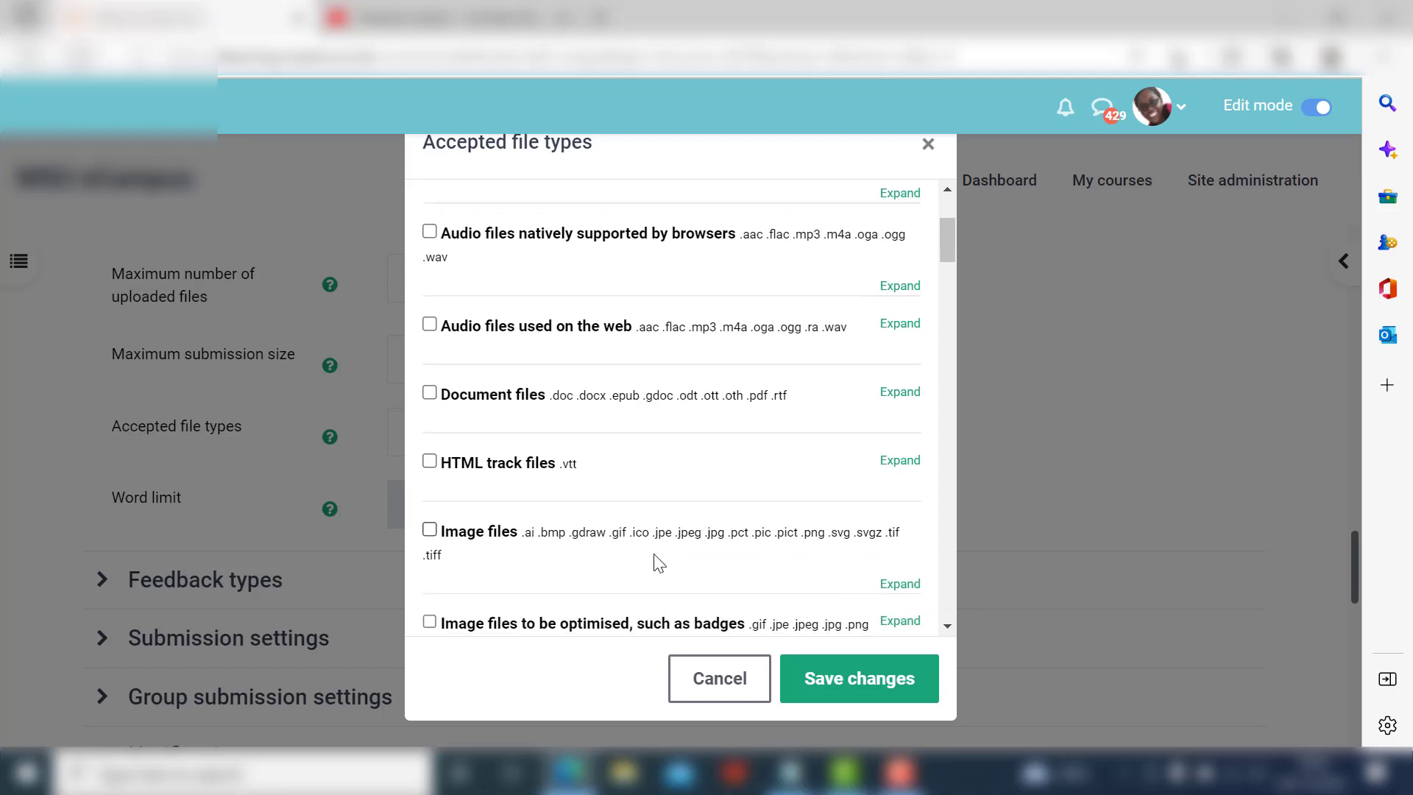
pyautogui.scroll(-1, 658, 563)
pyautogui.scroll(-1, 657, 563)
pyautogui.scroll(2, 657, 557)
pyautogui.scroll(3, 658, 557)
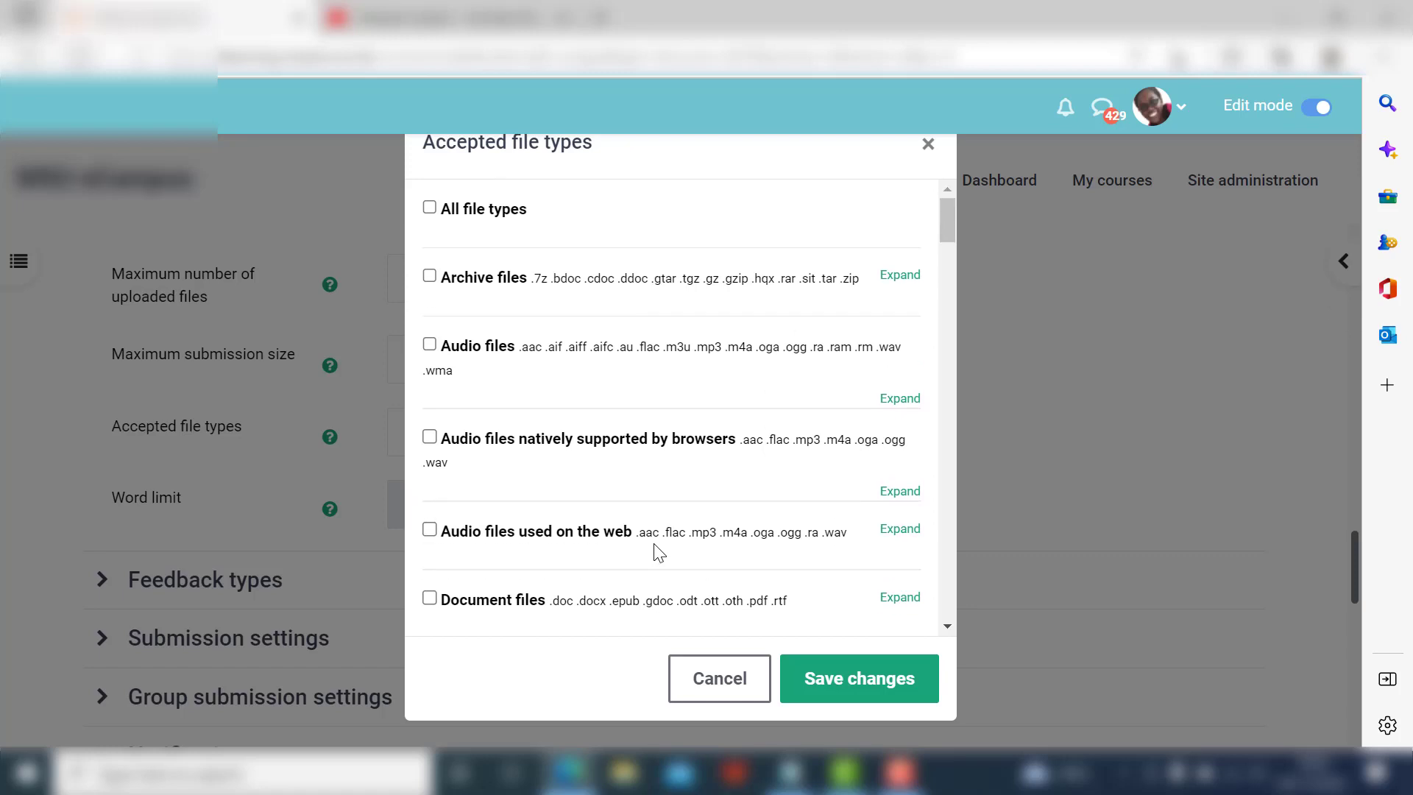
pyautogui.scroll(-1, 657, 553)
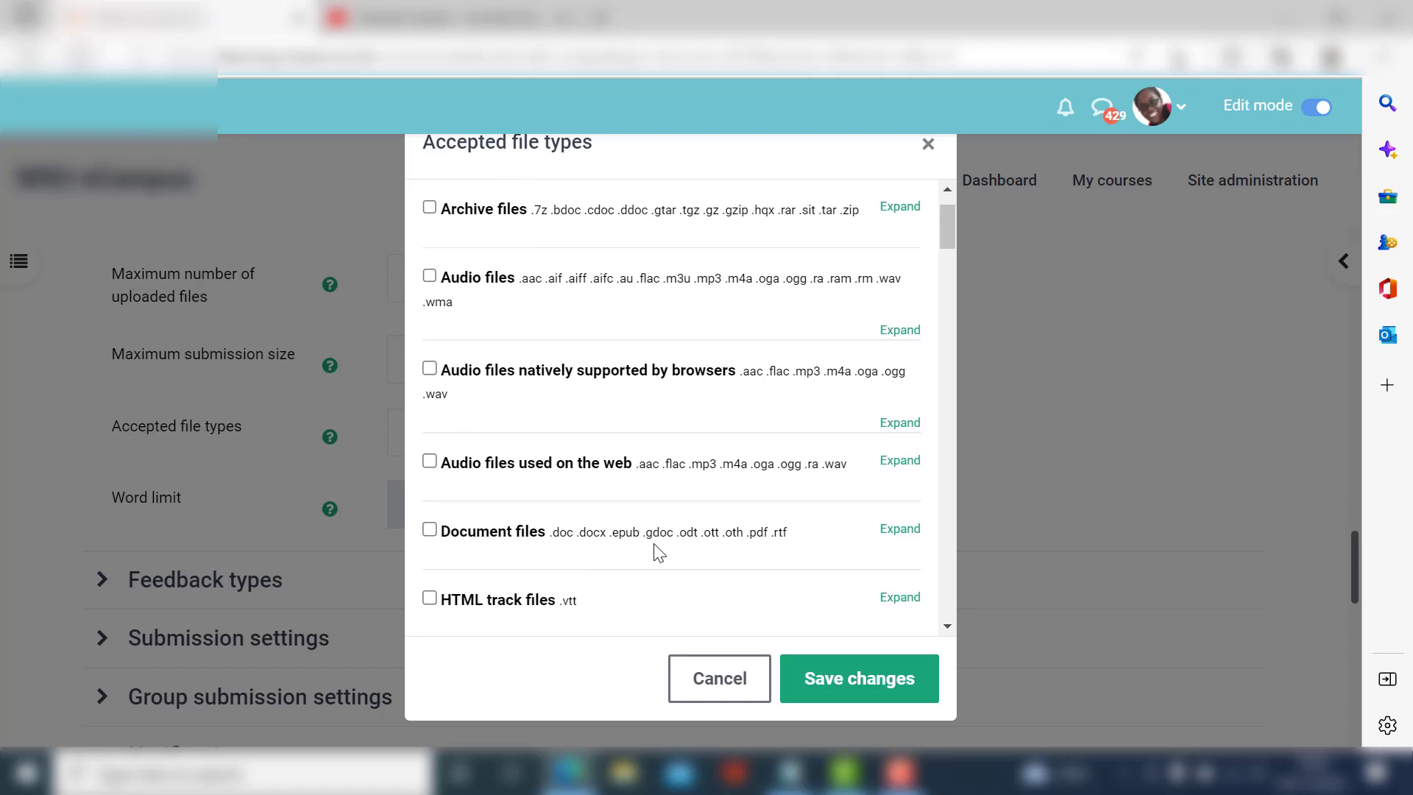
pyautogui.click(927, 145)
# - Expand the feedback types and enable both feedback comments and feedback files
pyautogui.scroll(-2, 376, 548)
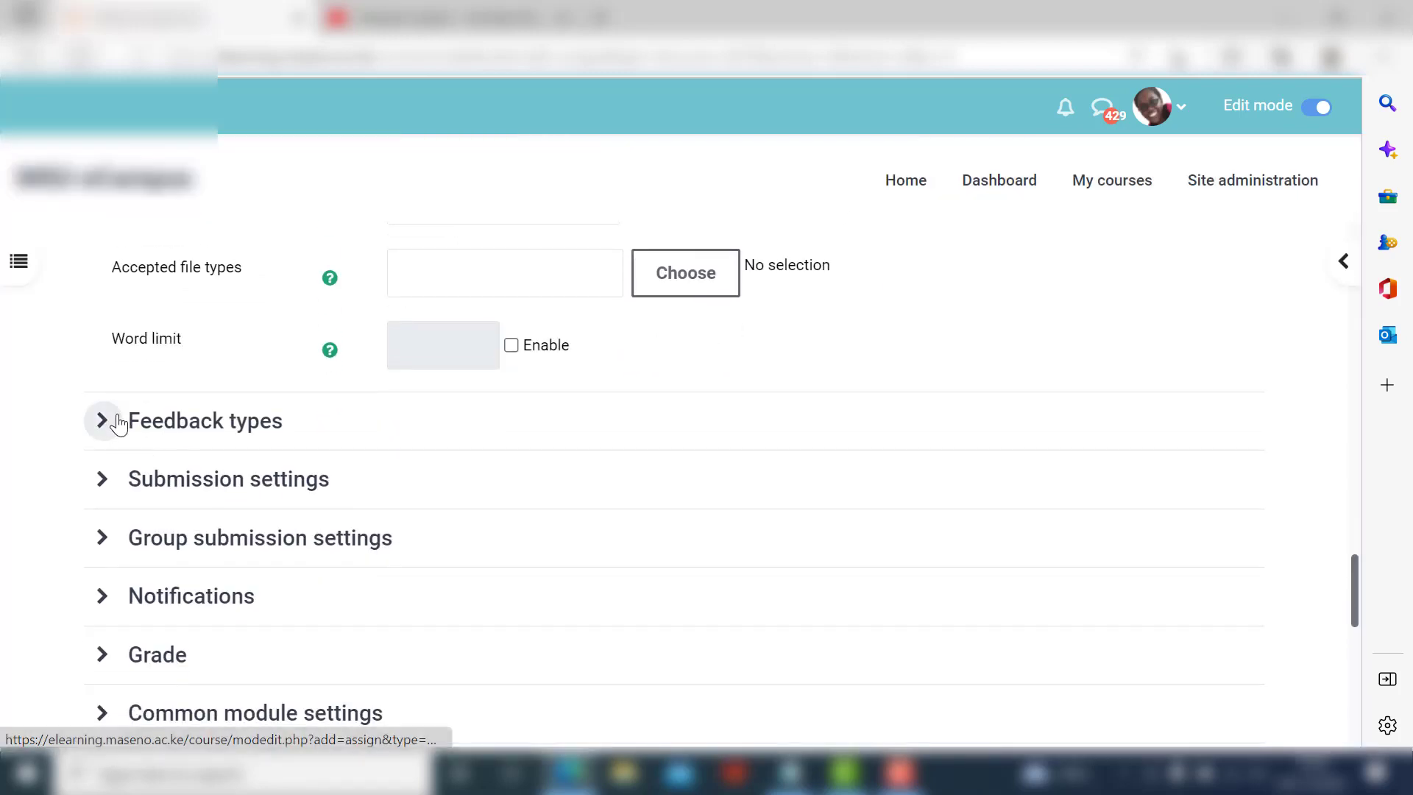
pyautogui.click(118, 424)
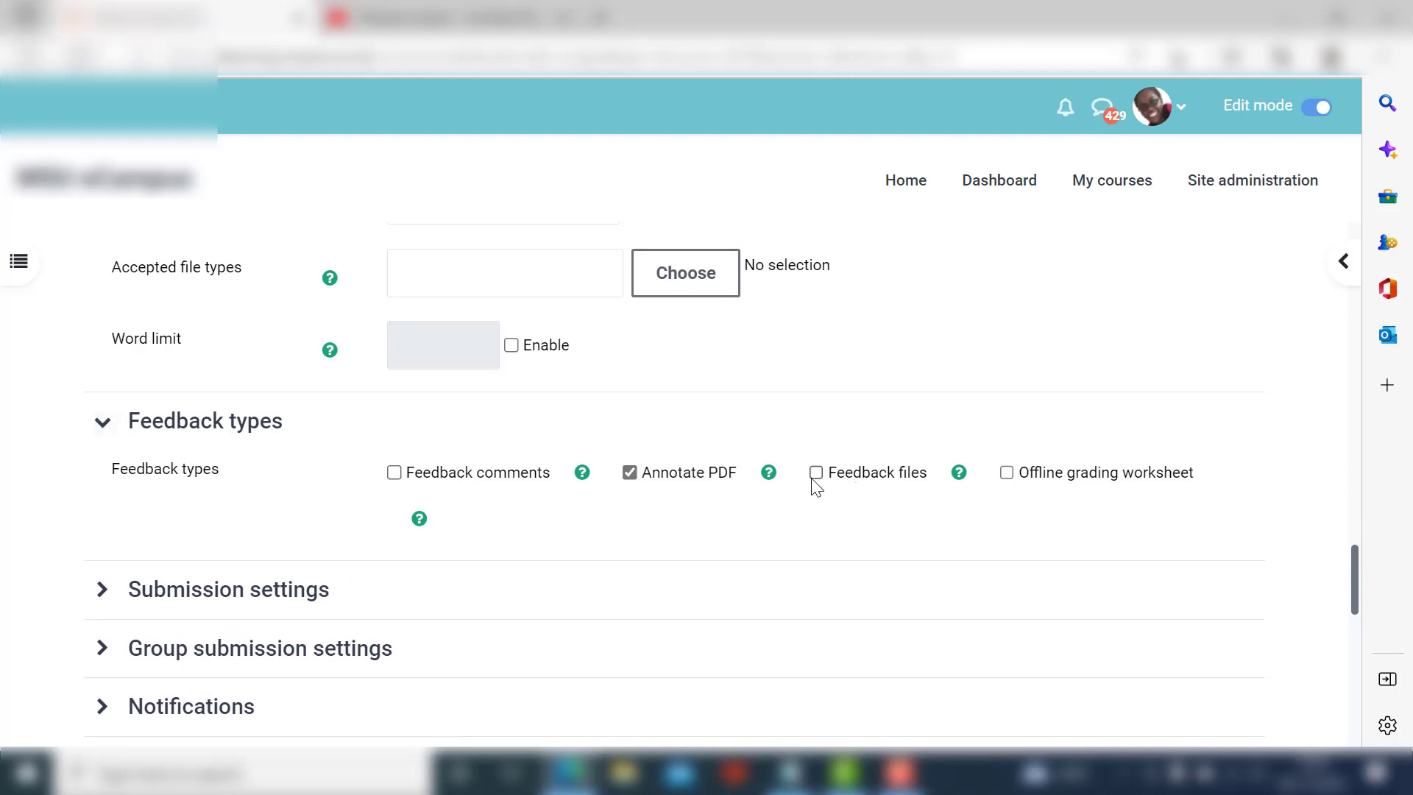
pyautogui.click(394, 475)
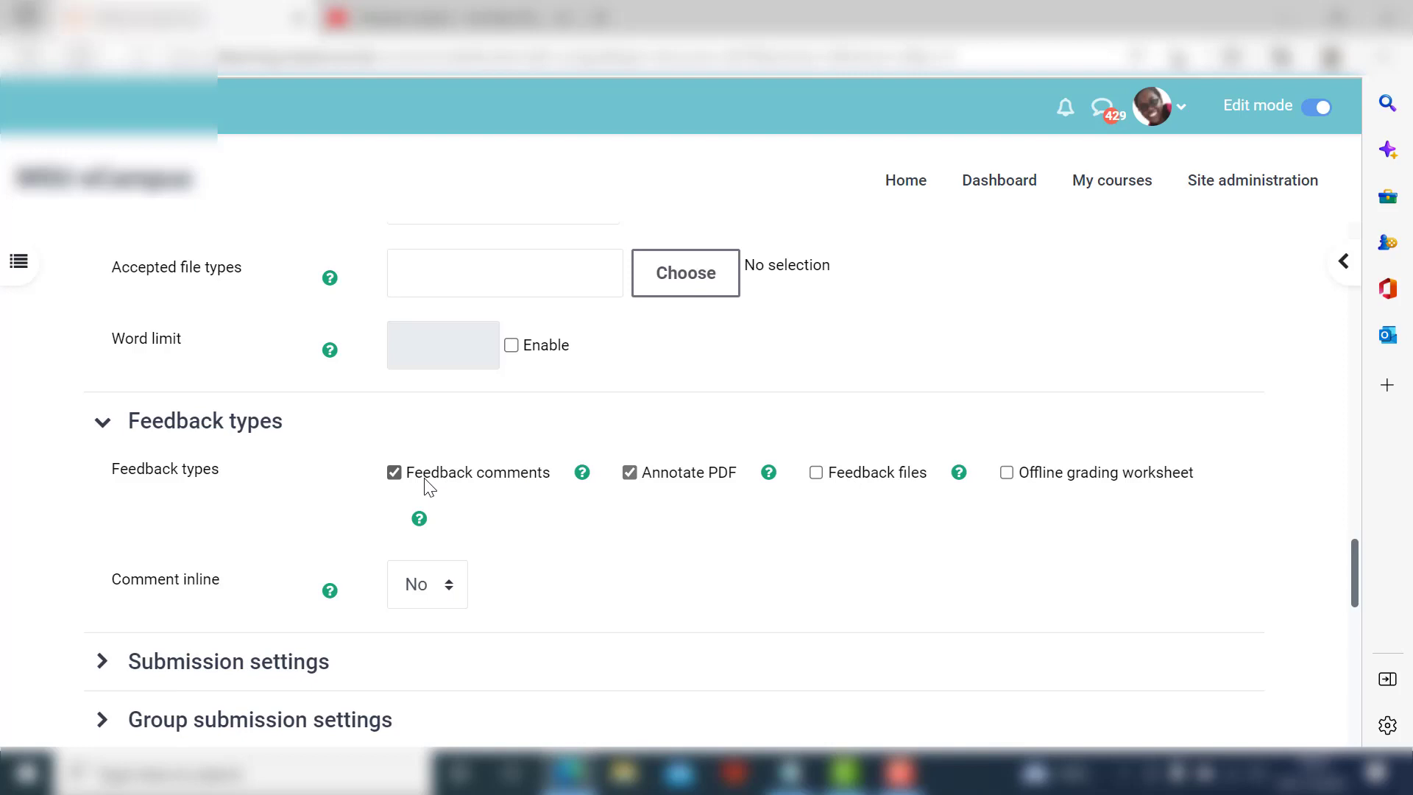
pyautogui.click(816, 473)
pyautogui.scroll(-1, 816, 542)
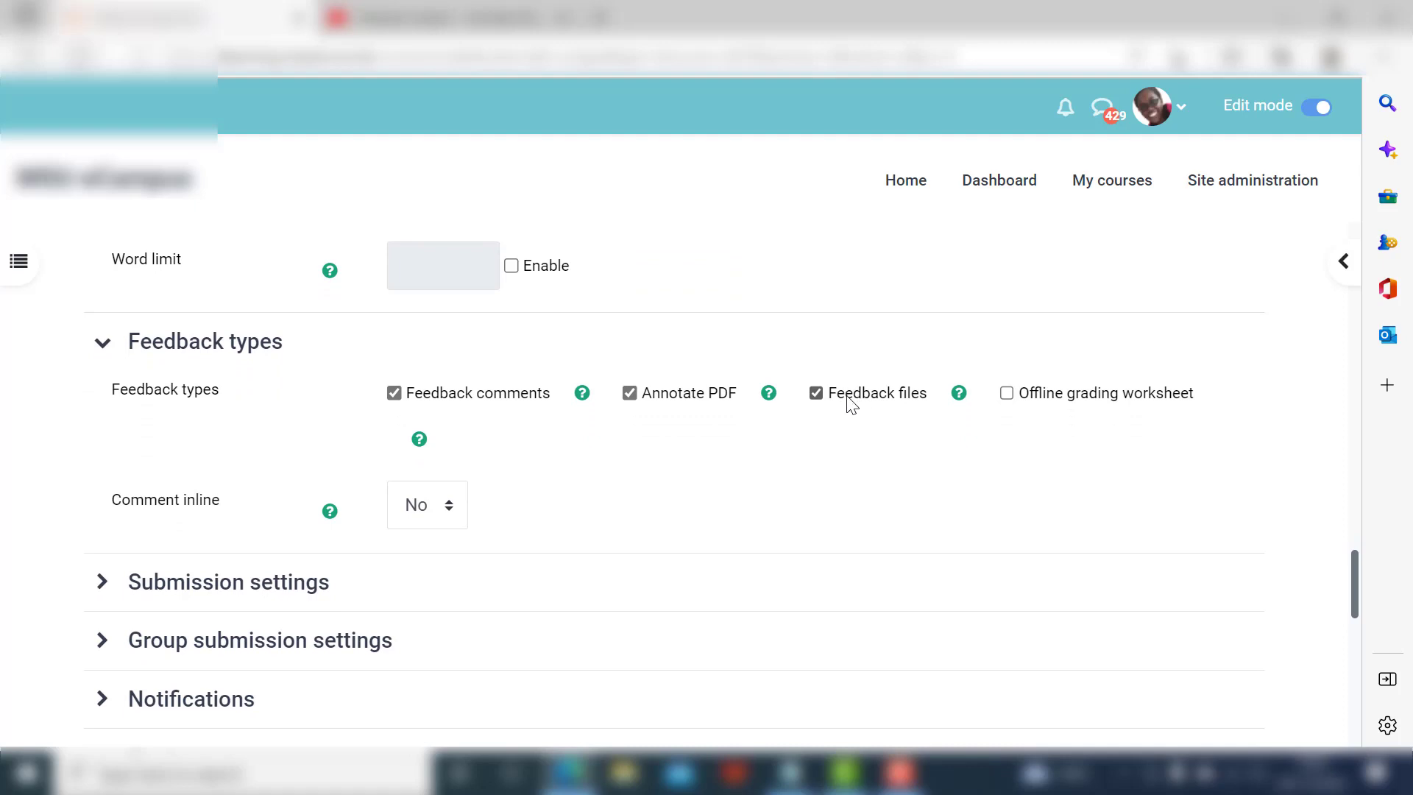
# - In the group submission settings, set students to submit in groups and require a group to make a submission
pyautogui.scroll(-3, 819, 475)
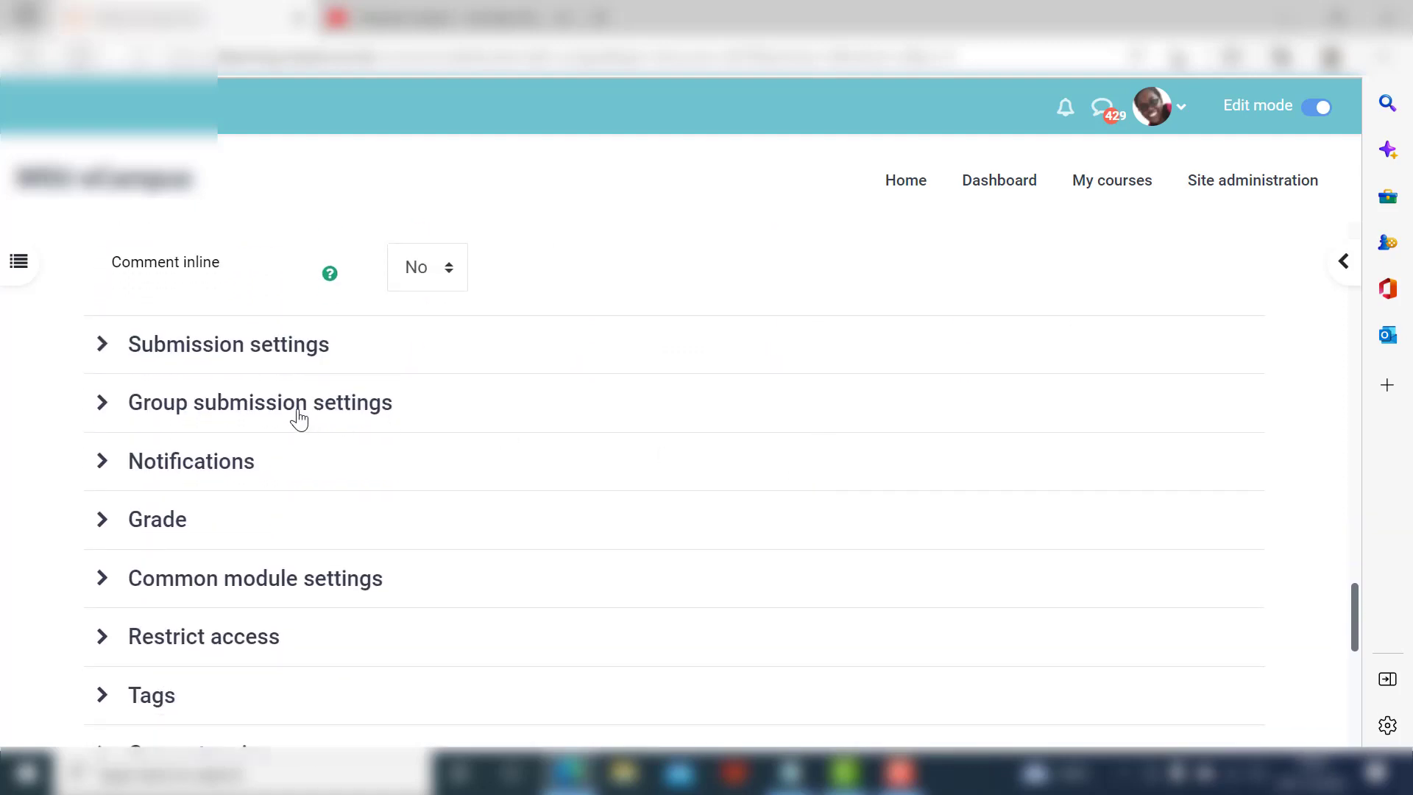
pyautogui.click(116, 404)
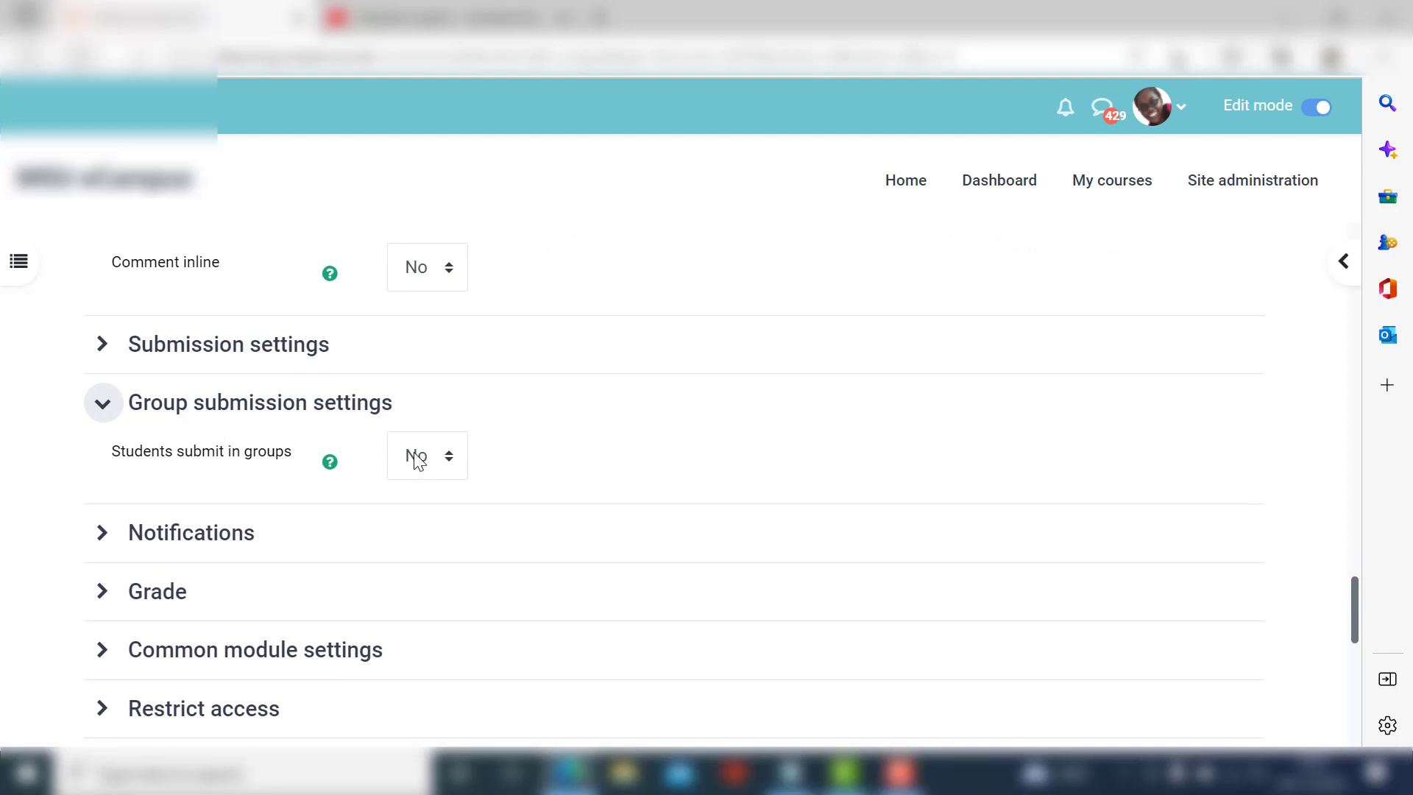
pyautogui.click(418, 460)
pyautogui.click(417, 517)
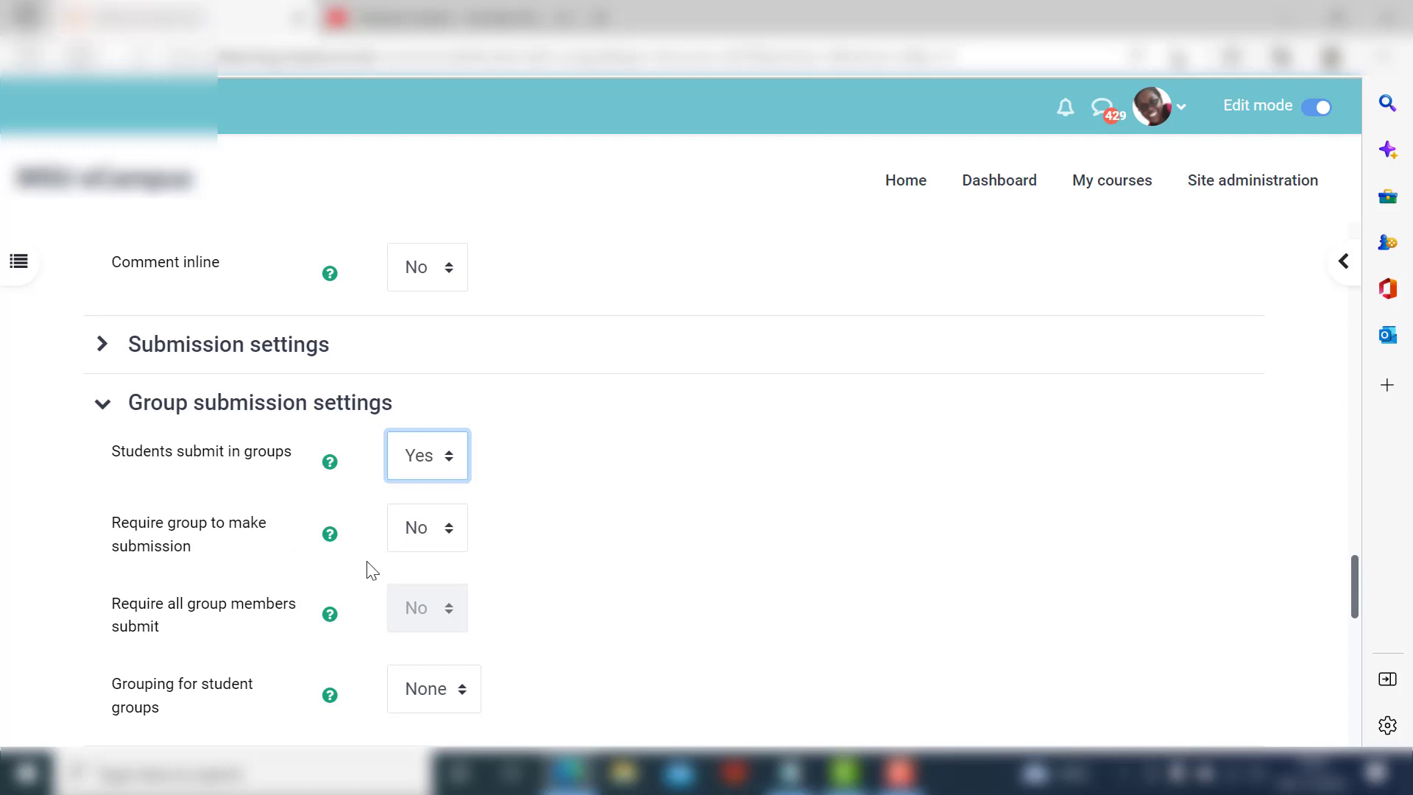
pyautogui.click(417, 545)
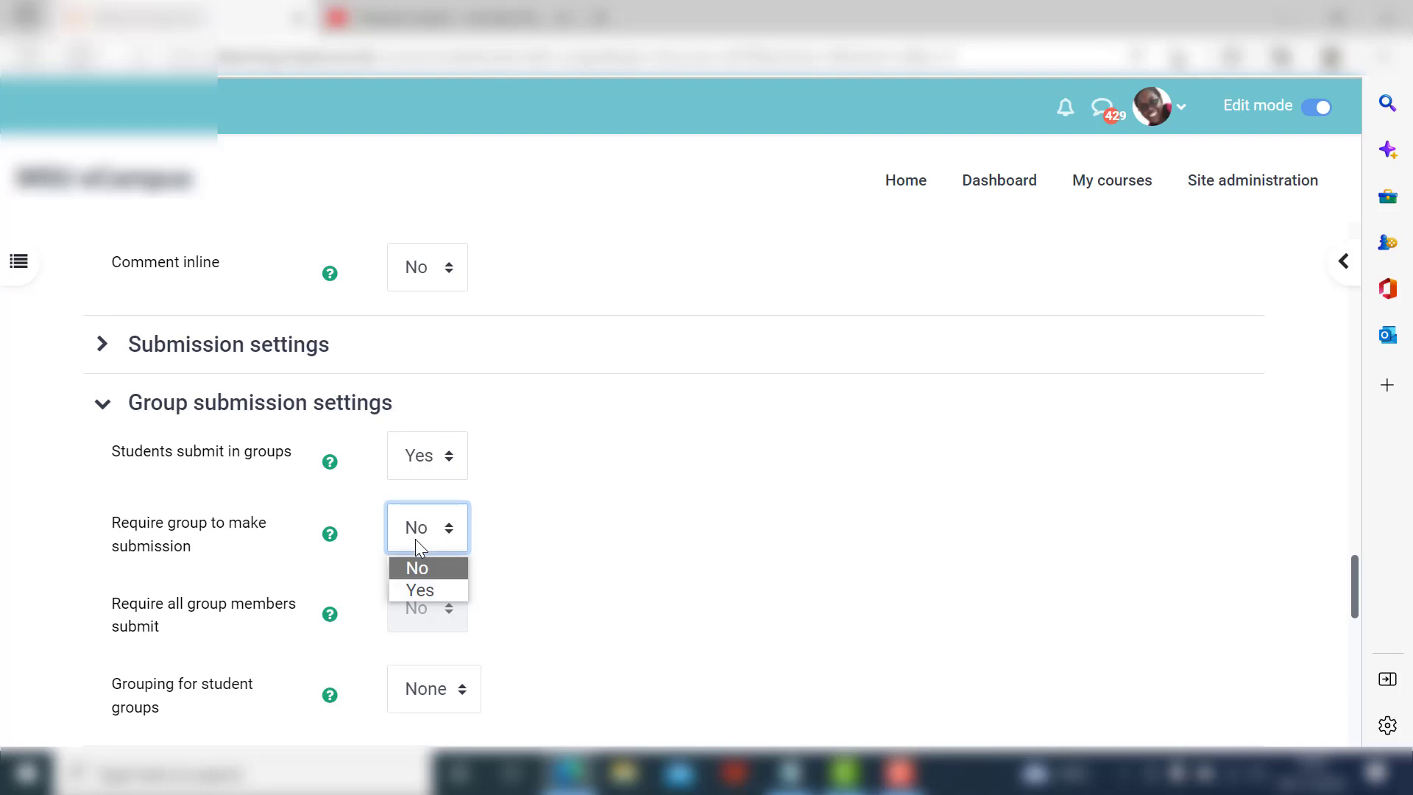
pyautogui.click(418, 588)
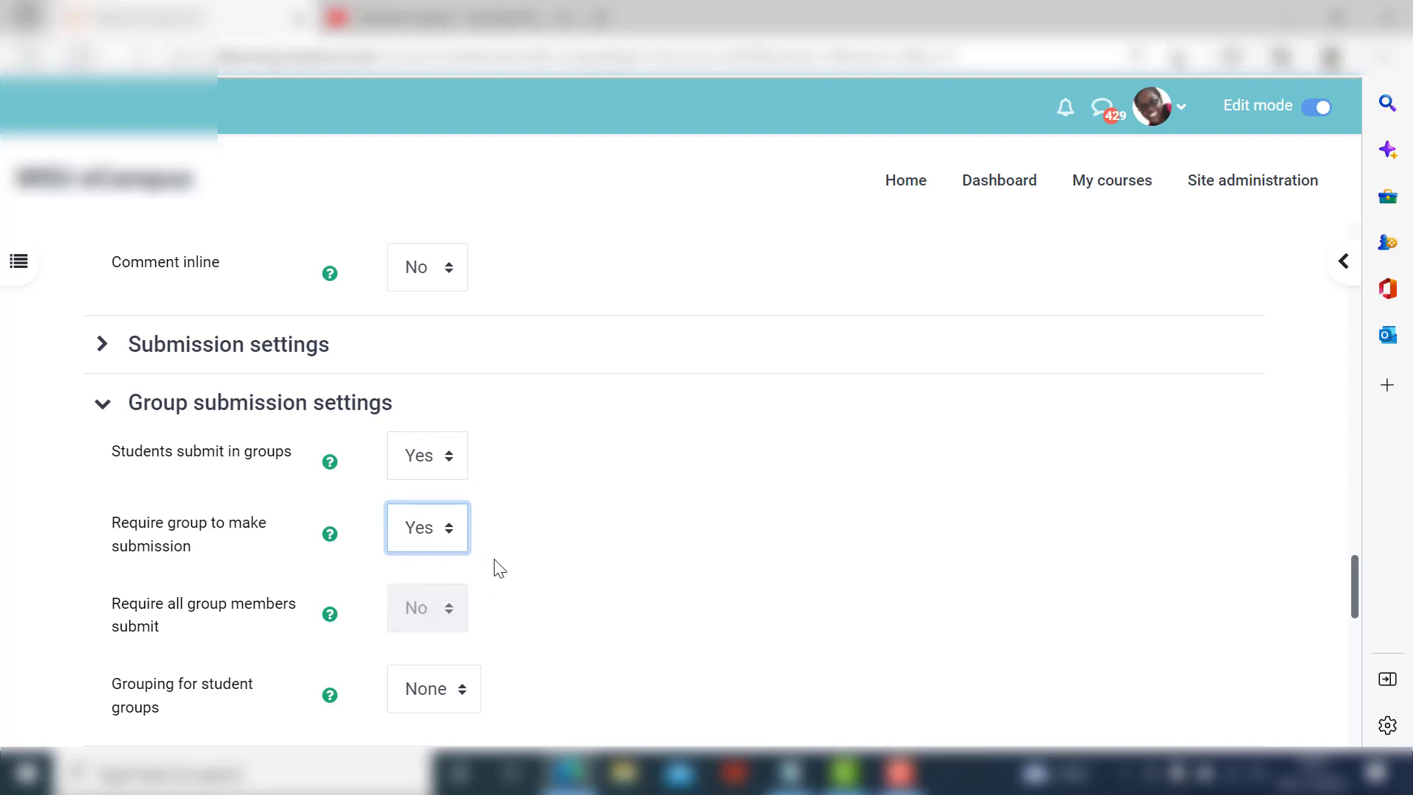
# - Expand the grade settings and change the assignment's maximum grade to 10 points
pyautogui.scroll(-5, 498, 569)
pyautogui.click(102, 437)
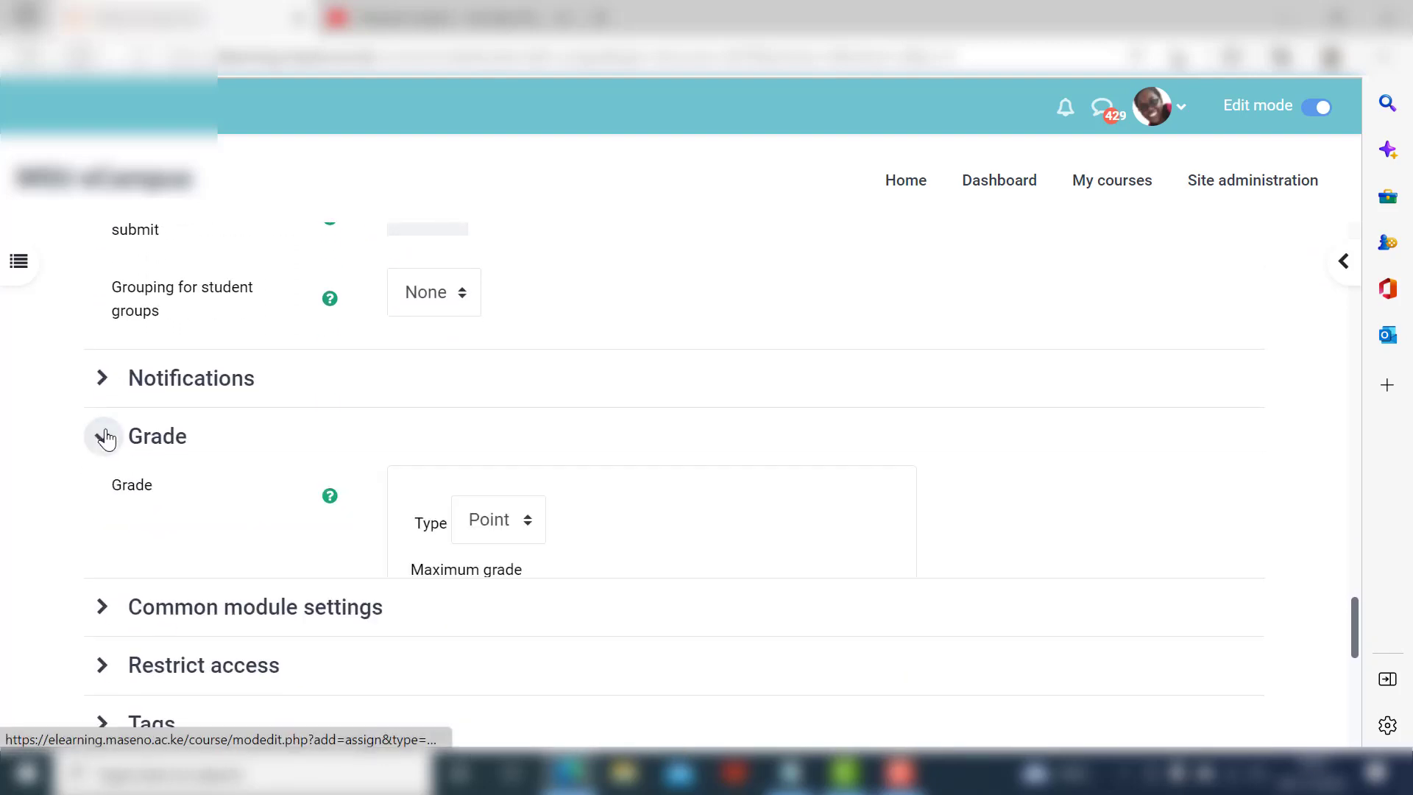
pyautogui.scroll(-1, 441, 519)
pyautogui.click(489, 528)
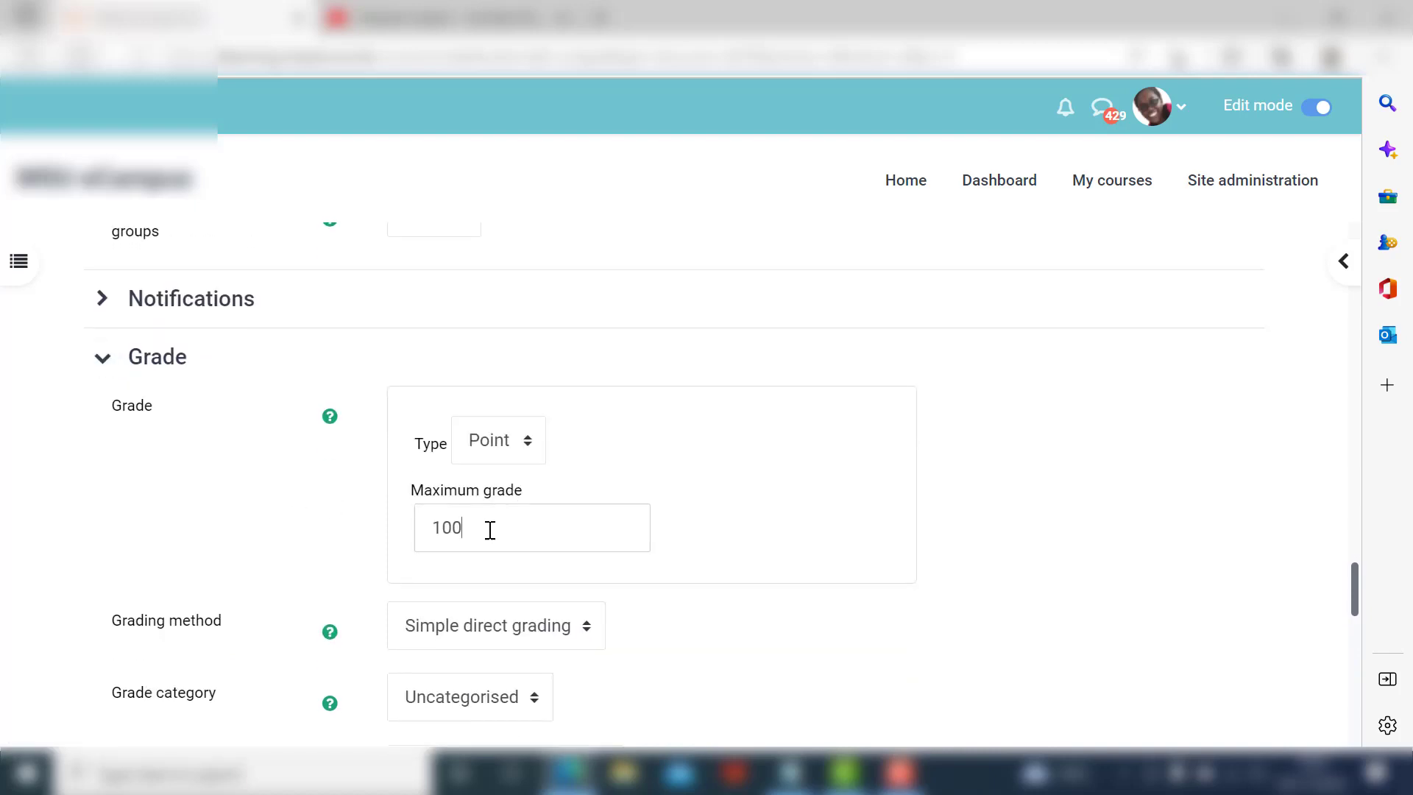
pyautogui.press('BackSpace')
# - Save the Group Assignment activity and display its page
pyautogui.scroll(-3, 474, 529)
pyautogui.scroll(-6, 473, 529)
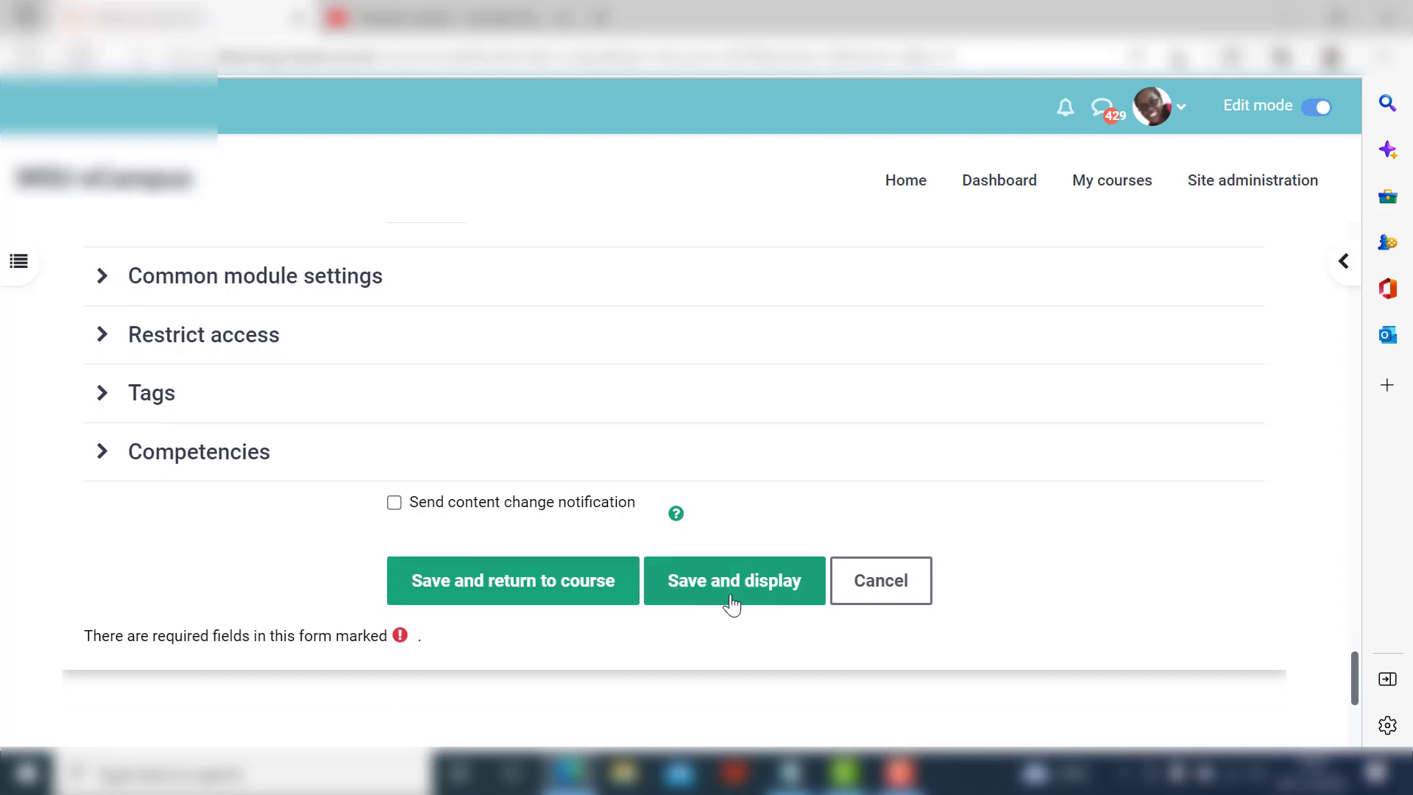
pyautogui.click(676, 583)
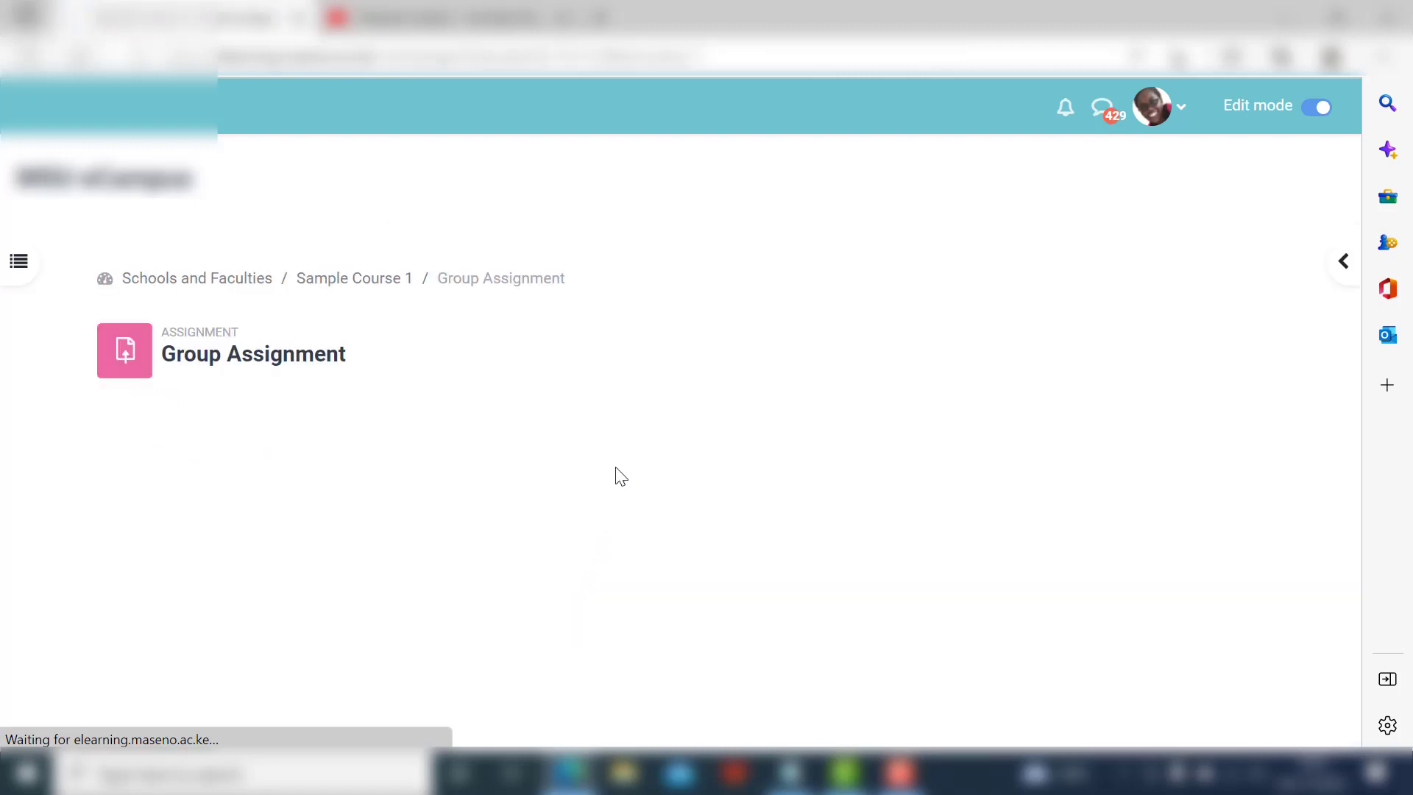
# - Examine the number of groups, the submissions and the time remaining in the assignment's grading summary
pyautogui.scroll(-5, 630, 423)
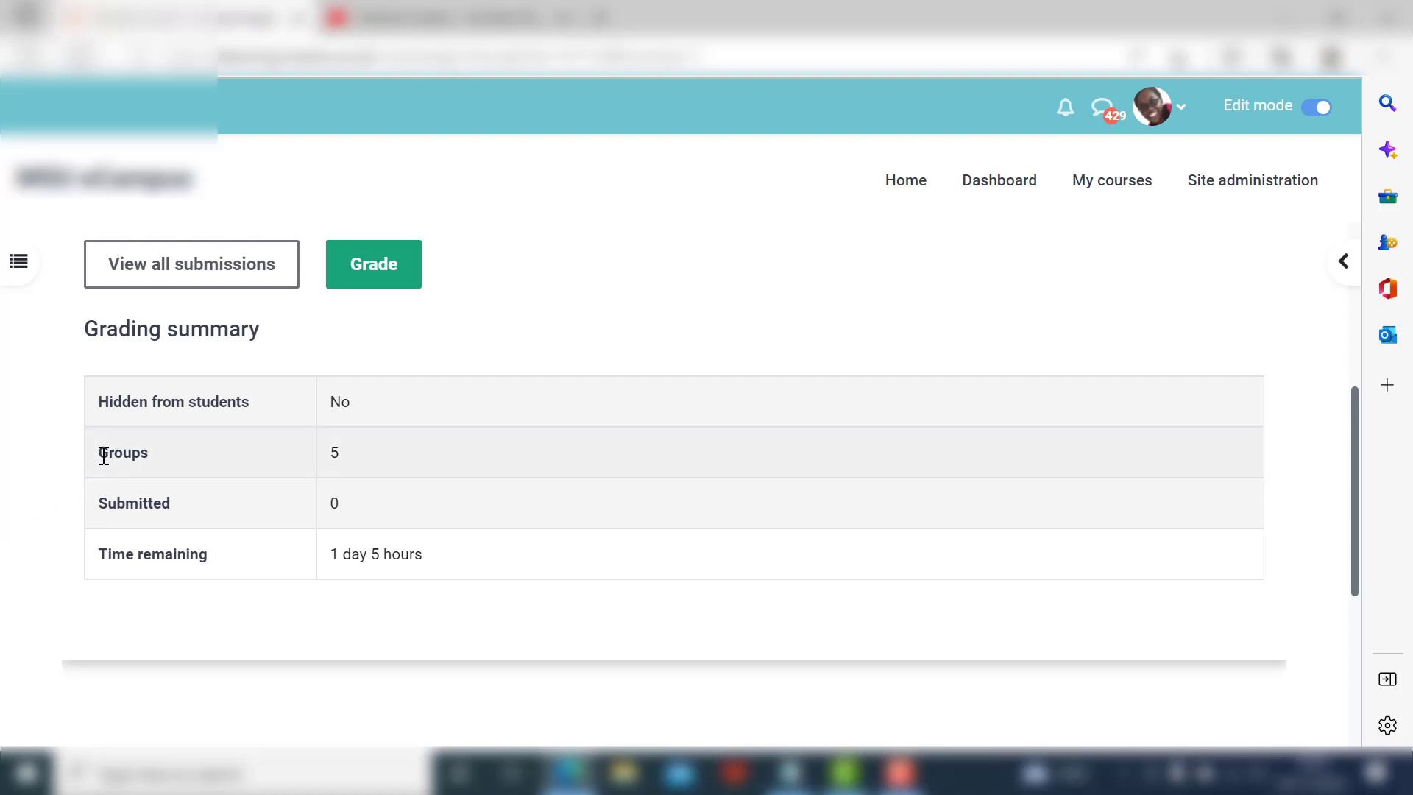
pyautogui.doubleClick(333, 451)
pyautogui.doubleClick(333, 505)
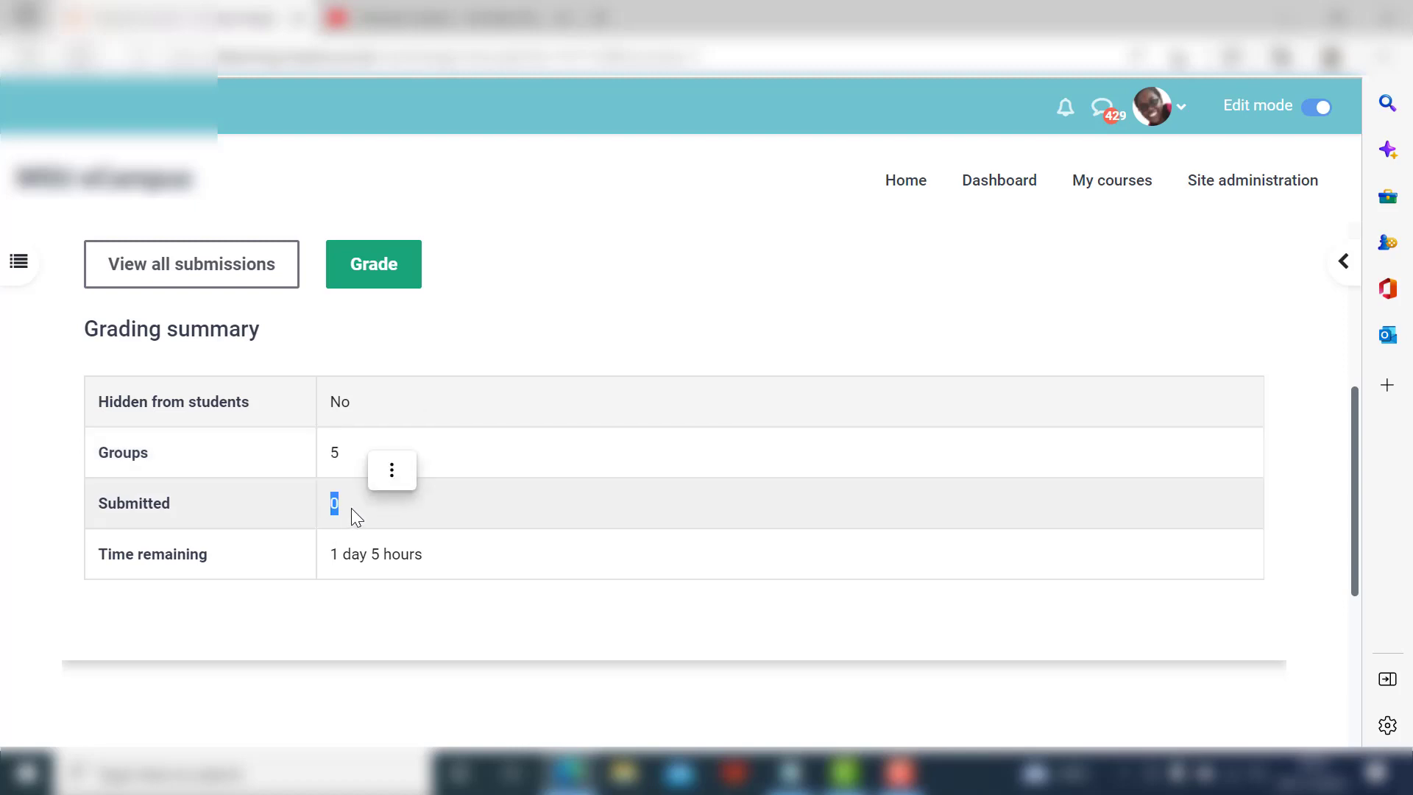
pyautogui.click(329, 557)
pyautogui.moveTo(328, 557); pyautogui.dragTo(424, 562)
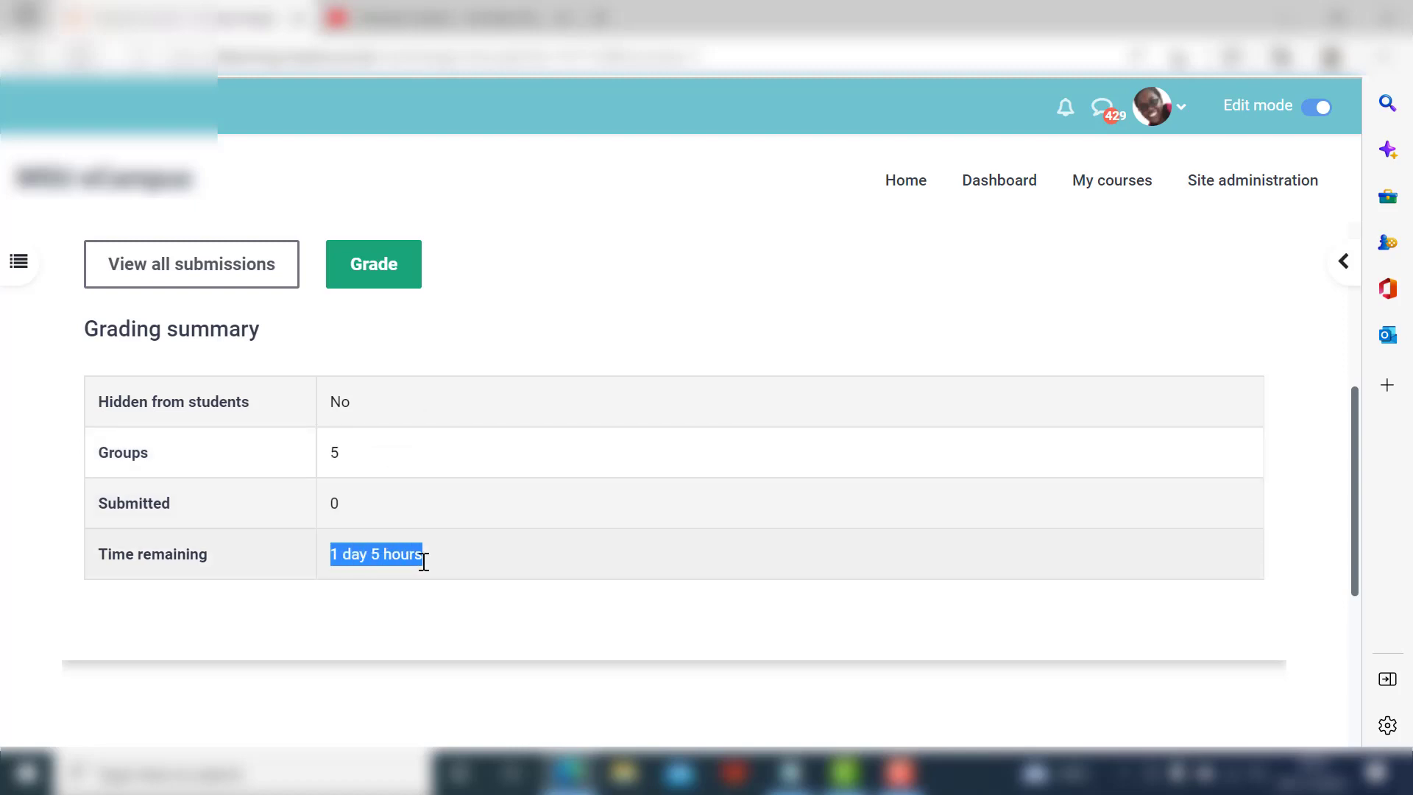